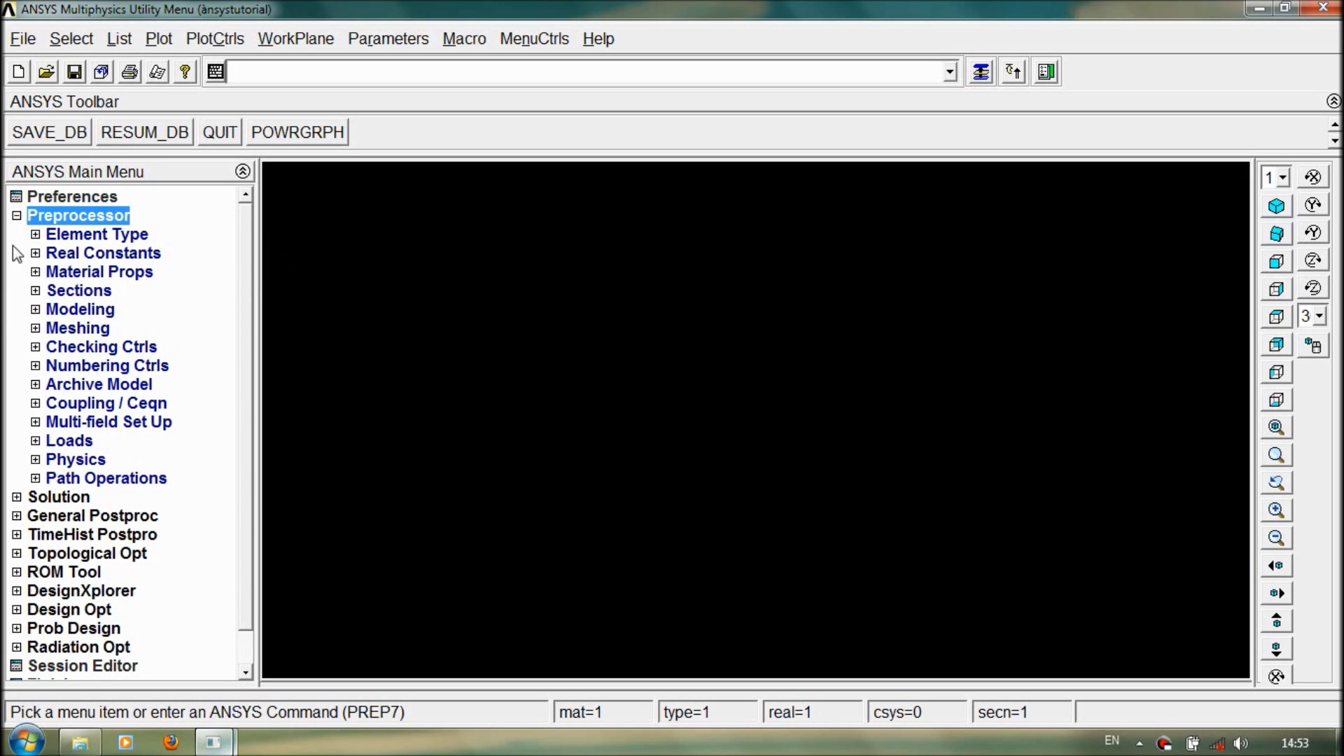
- Browse the Preprocessor's material property options, including the contents of the material library and the failure criteria
{"action": "left_click", "coordinate": [16, 215]}
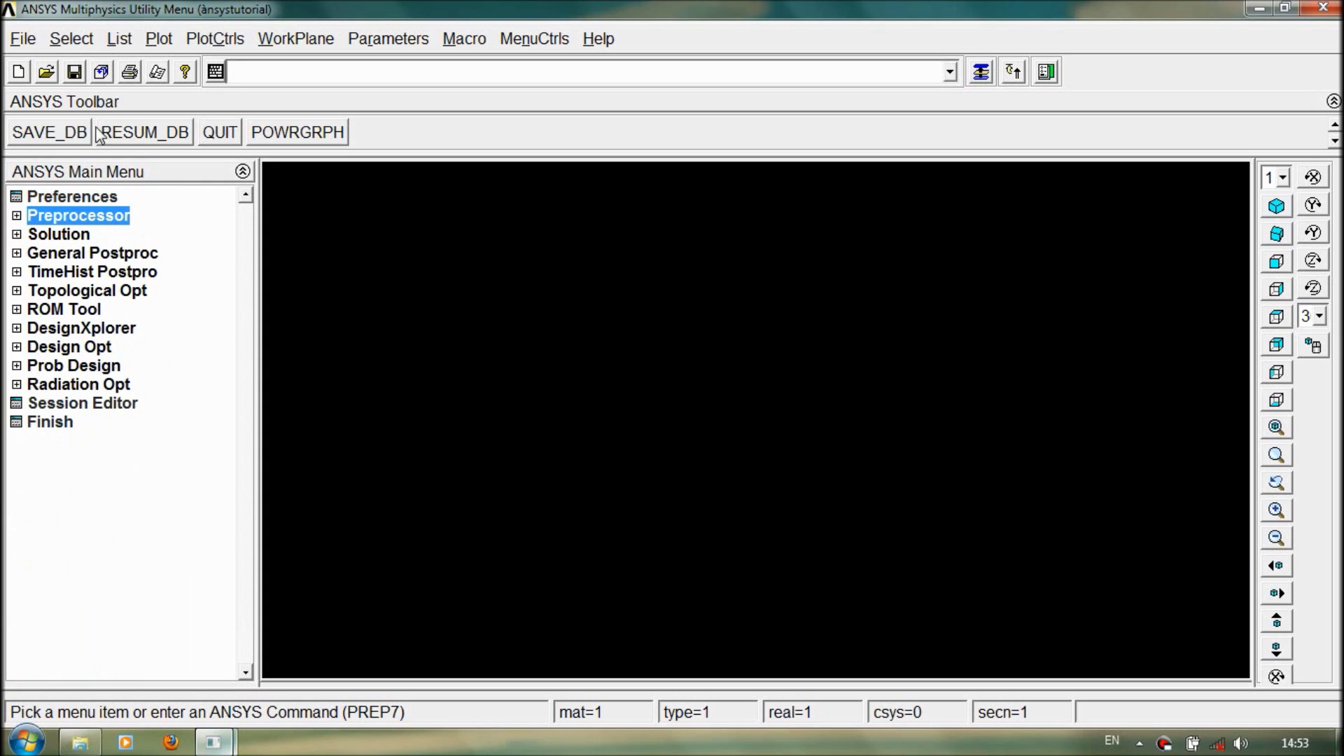
{"action": "left_click", "coordinate": [17, 216]}
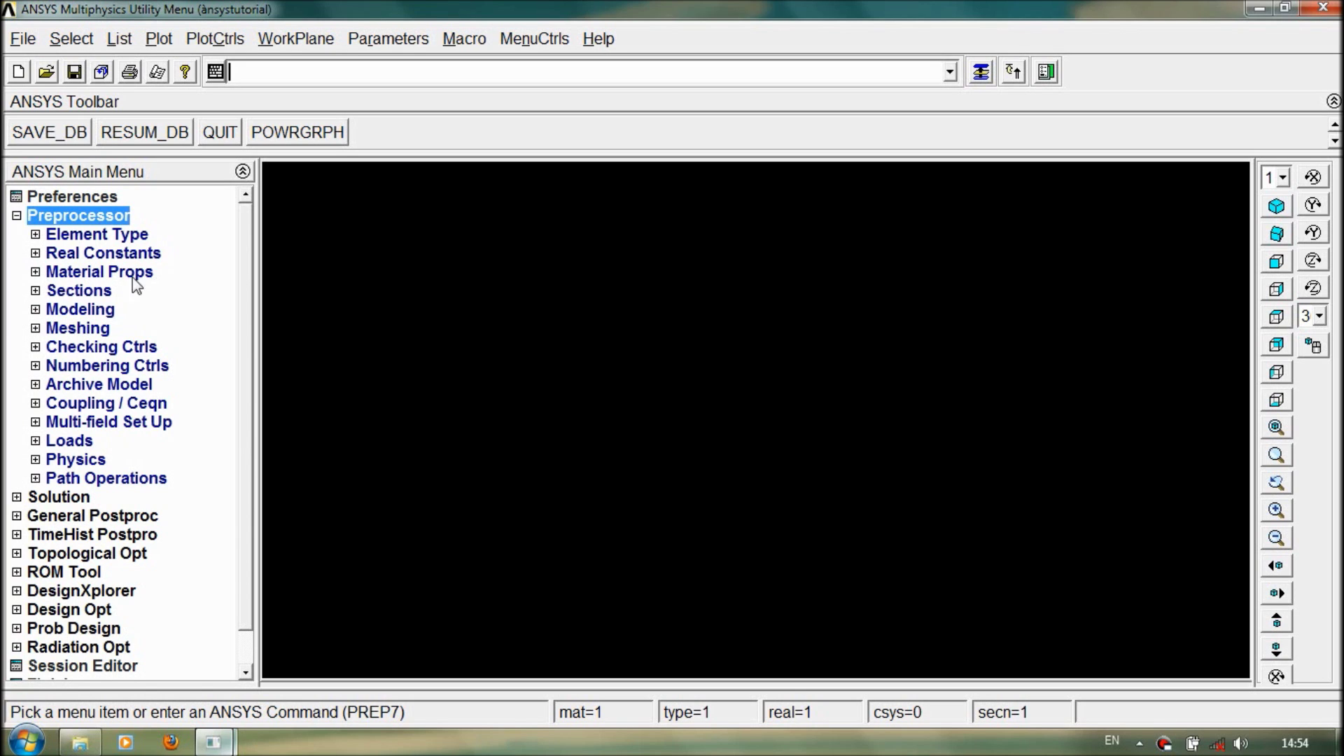
{"action": "left_click", "coordinate": [35, 272]}
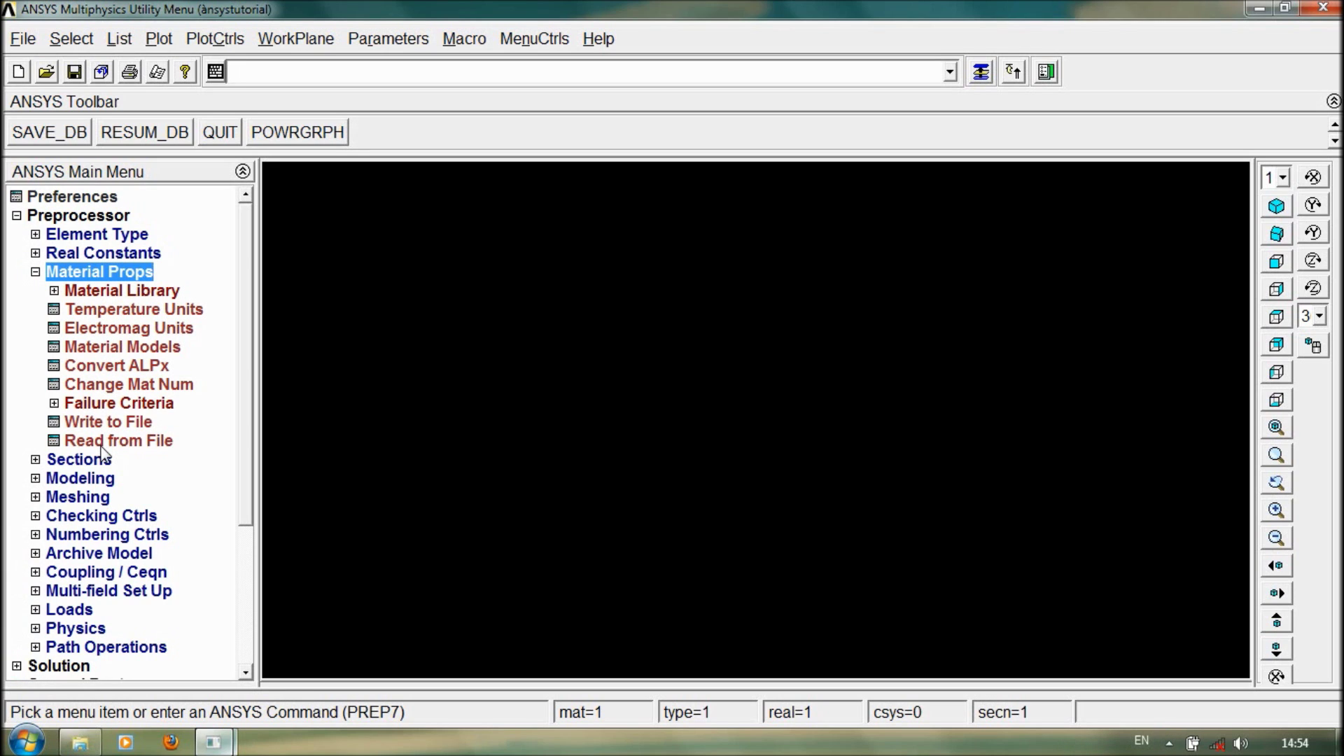
{"action": "left_click", "coordinate": [54, 290]}
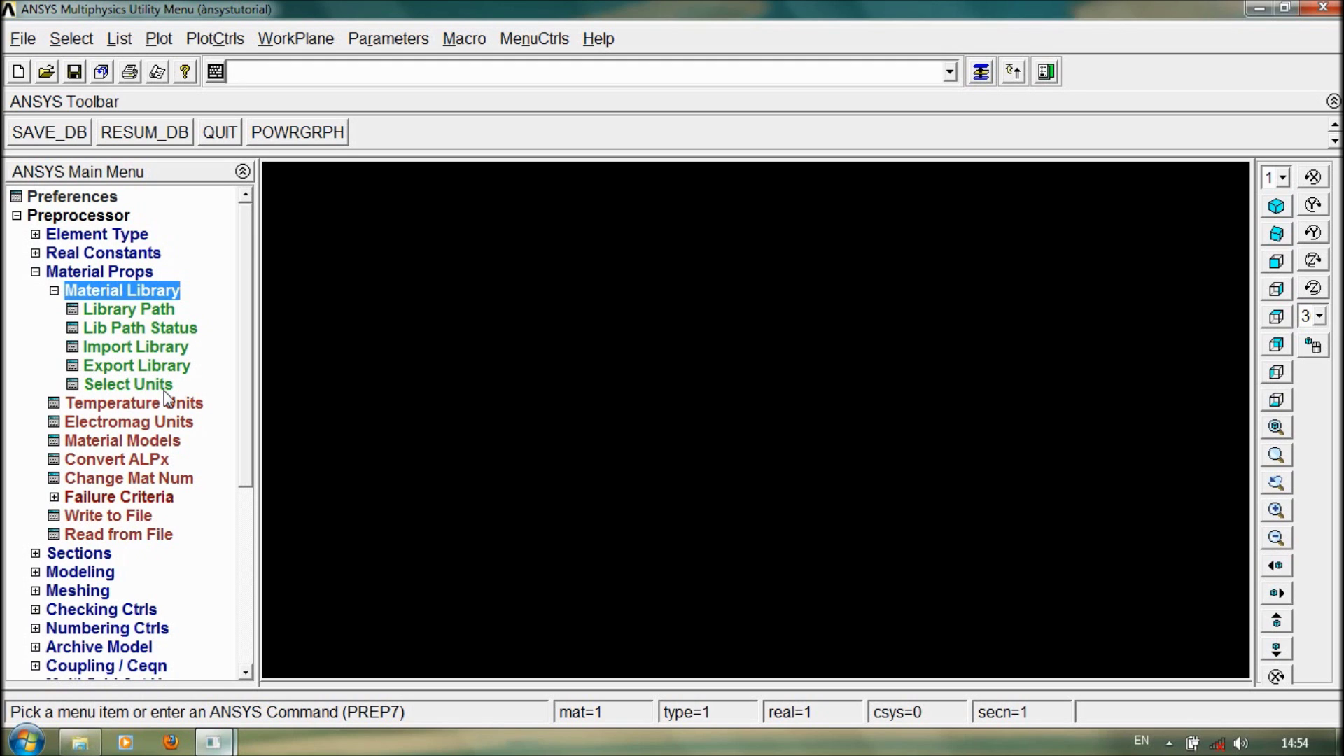
{"action": "left_click", "coordinate": [54, 290]}
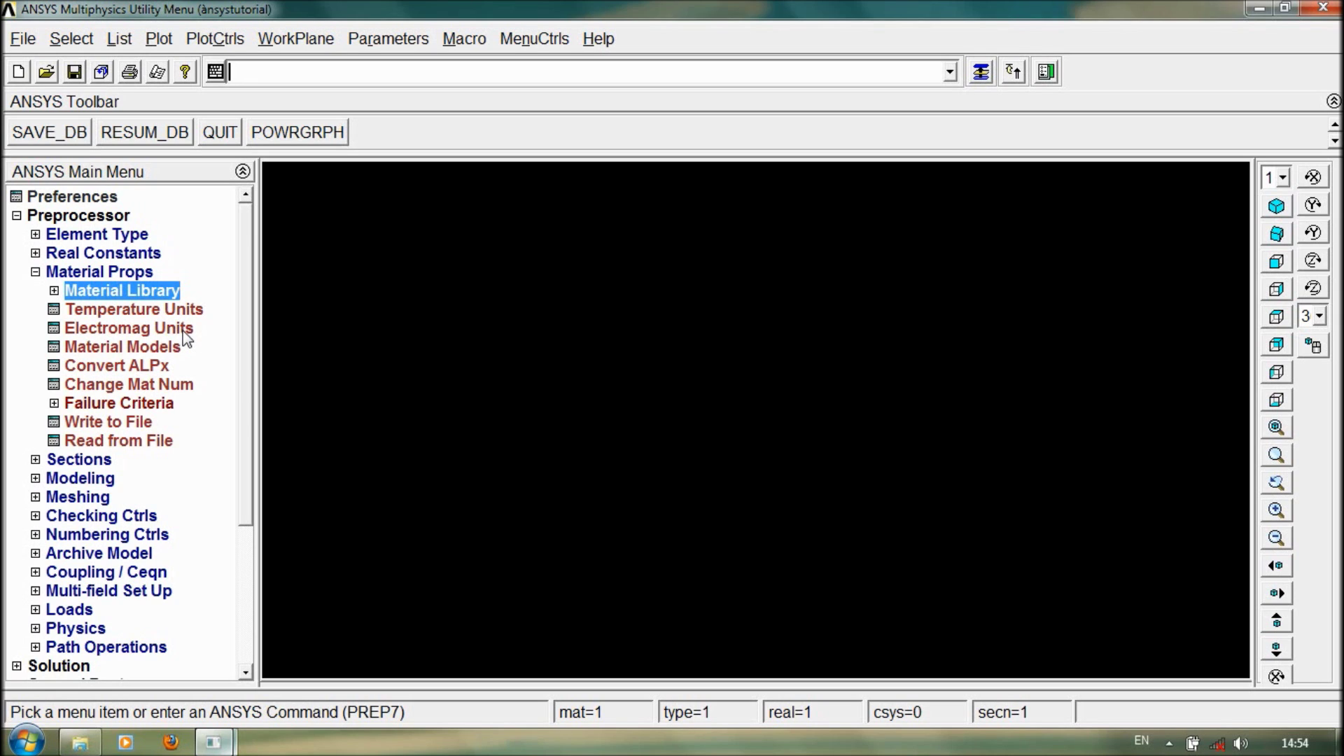
{"action": "left_click", "coordinate": [55, 404]}
{"action": "left_click", "coordinate": [55, 405]}
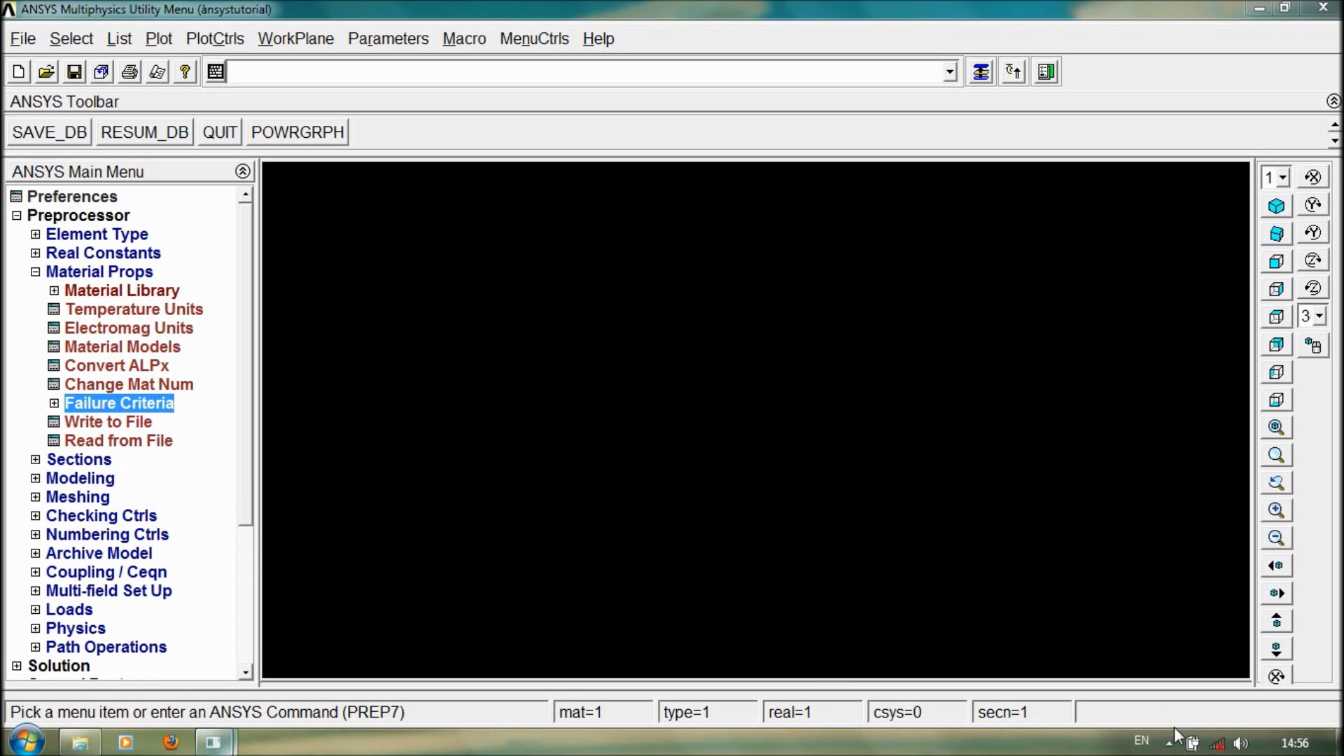
{"action": "left_click", "coordinate": [1169, 743]}
{"action": "left_click", "coordinate": [1169, 743]}
- Review the material library's read and write path settings and its available working unit systems
{"action": "double_click", "coordinate": [115, 290]}
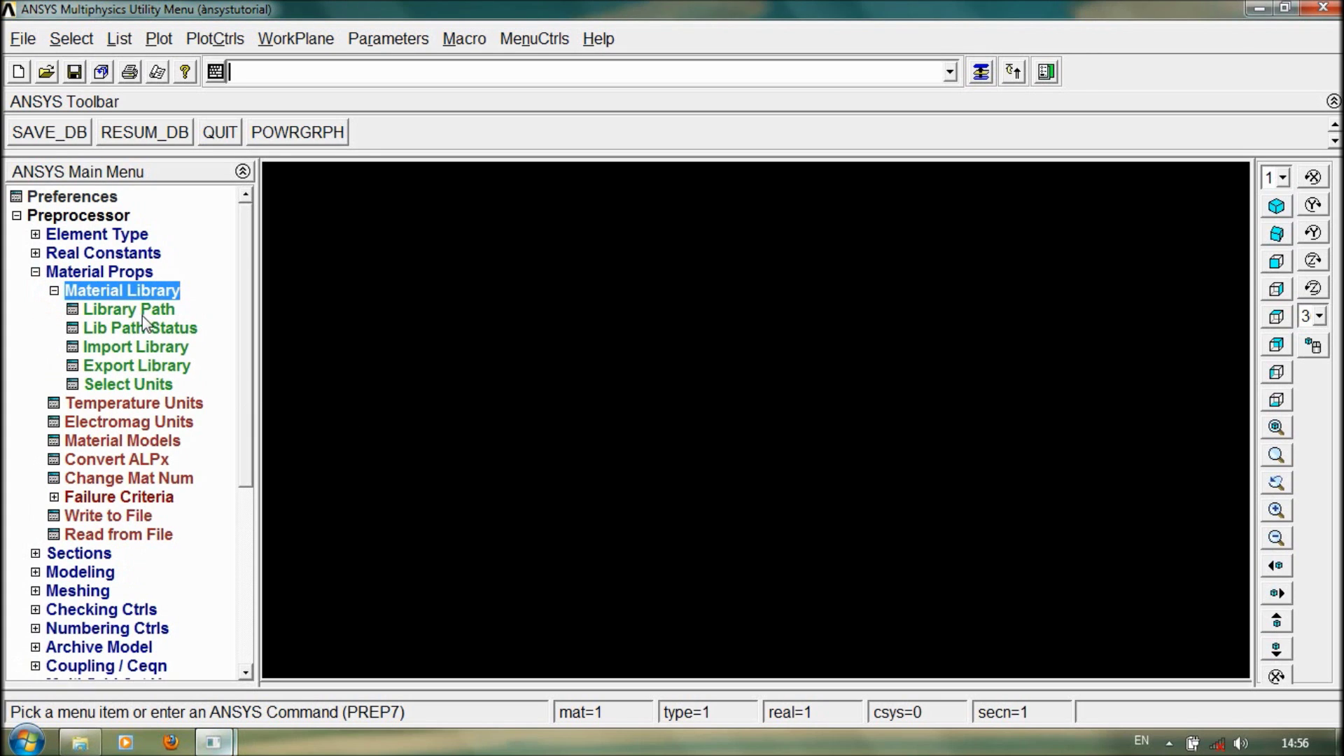
{"action": "double_click", "coordinate": [145, 312]}
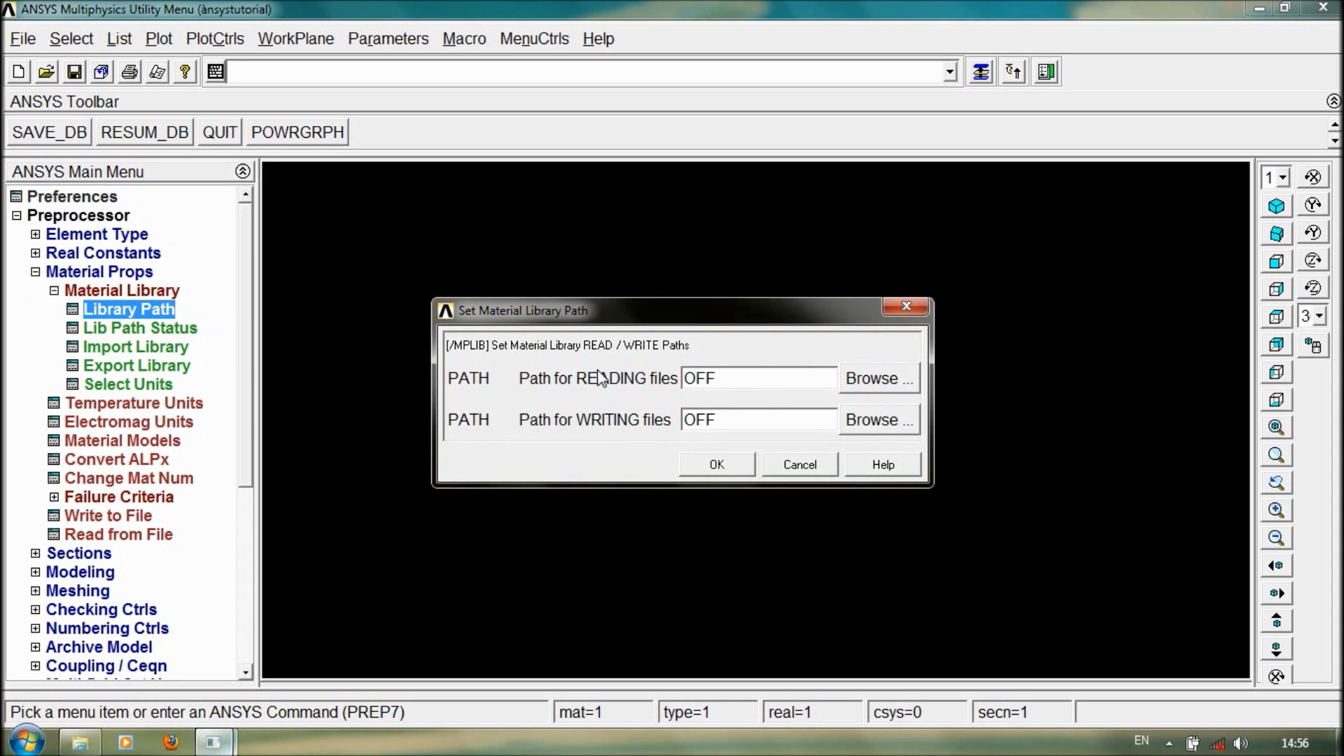
{"action": "left_click", "coordinate": [856, 379]}
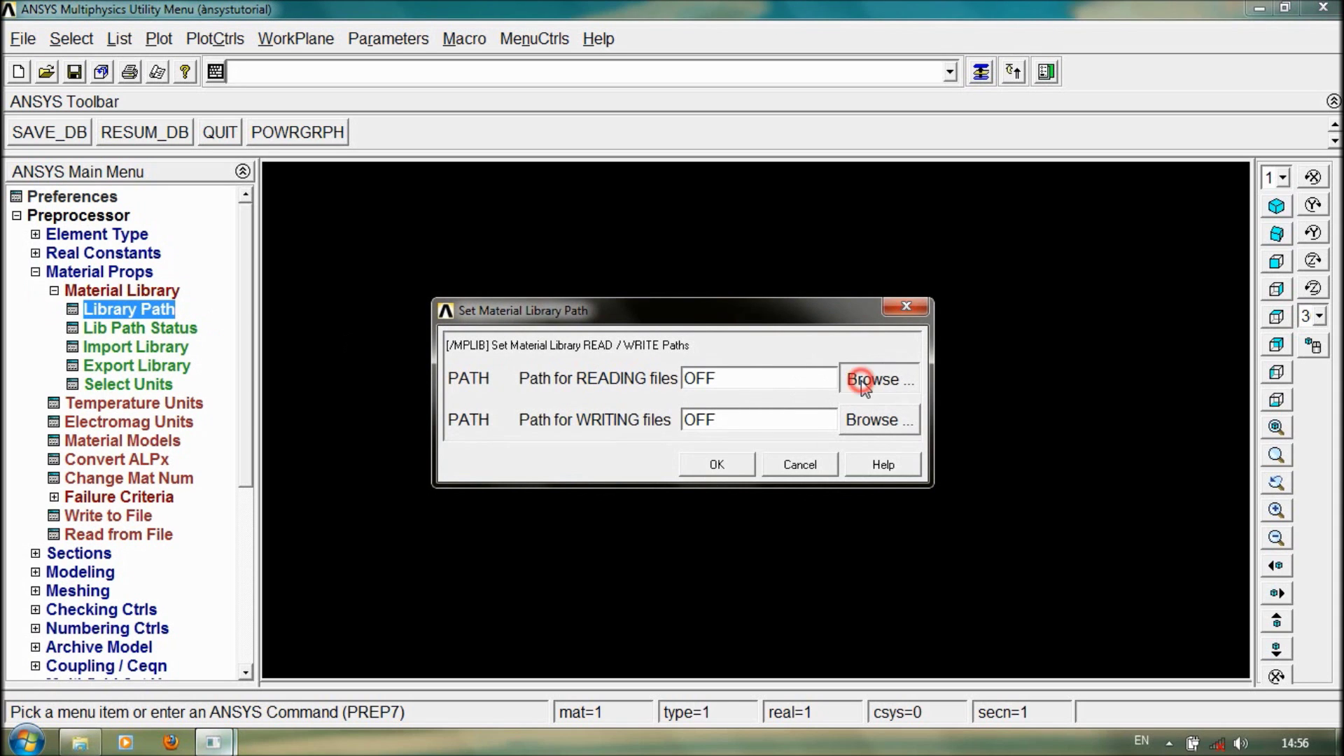
{"action": "left_click", "coordinate": [819, 208]}
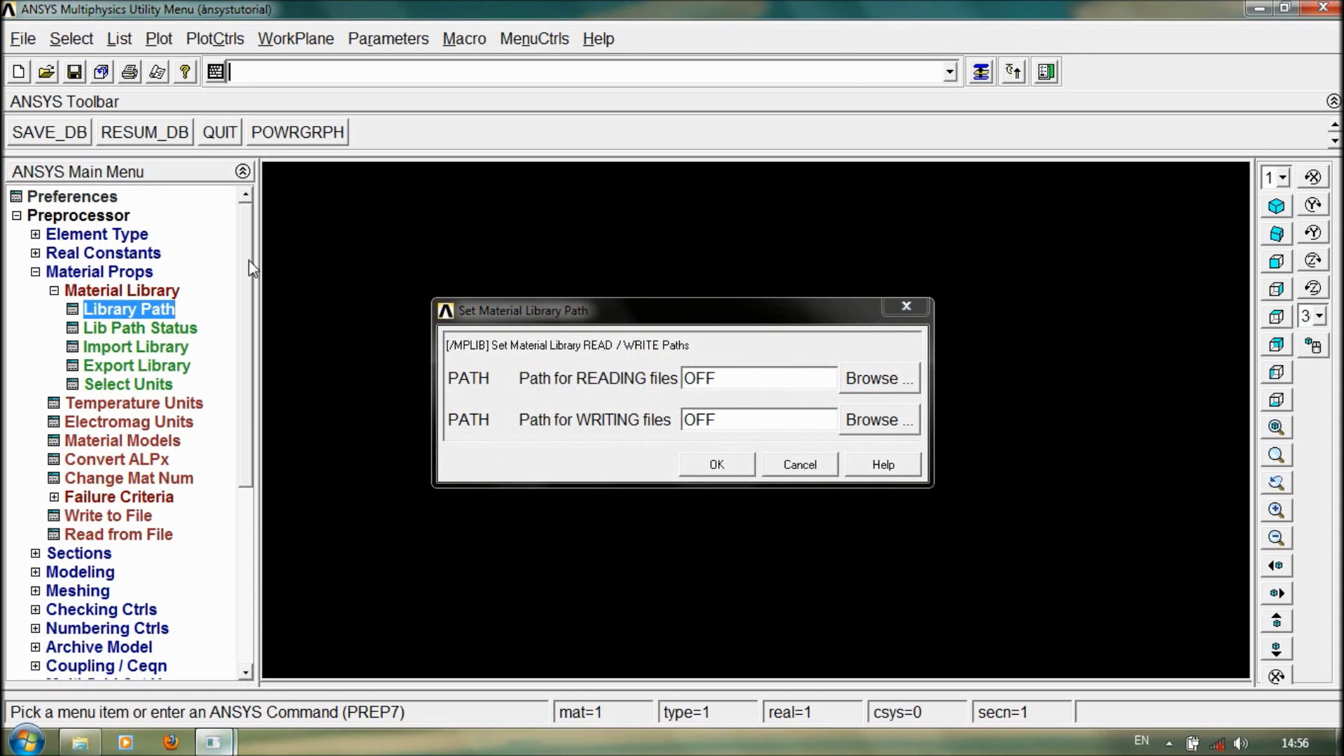
{"action": "left_click", "coordinate": [805, 462]}
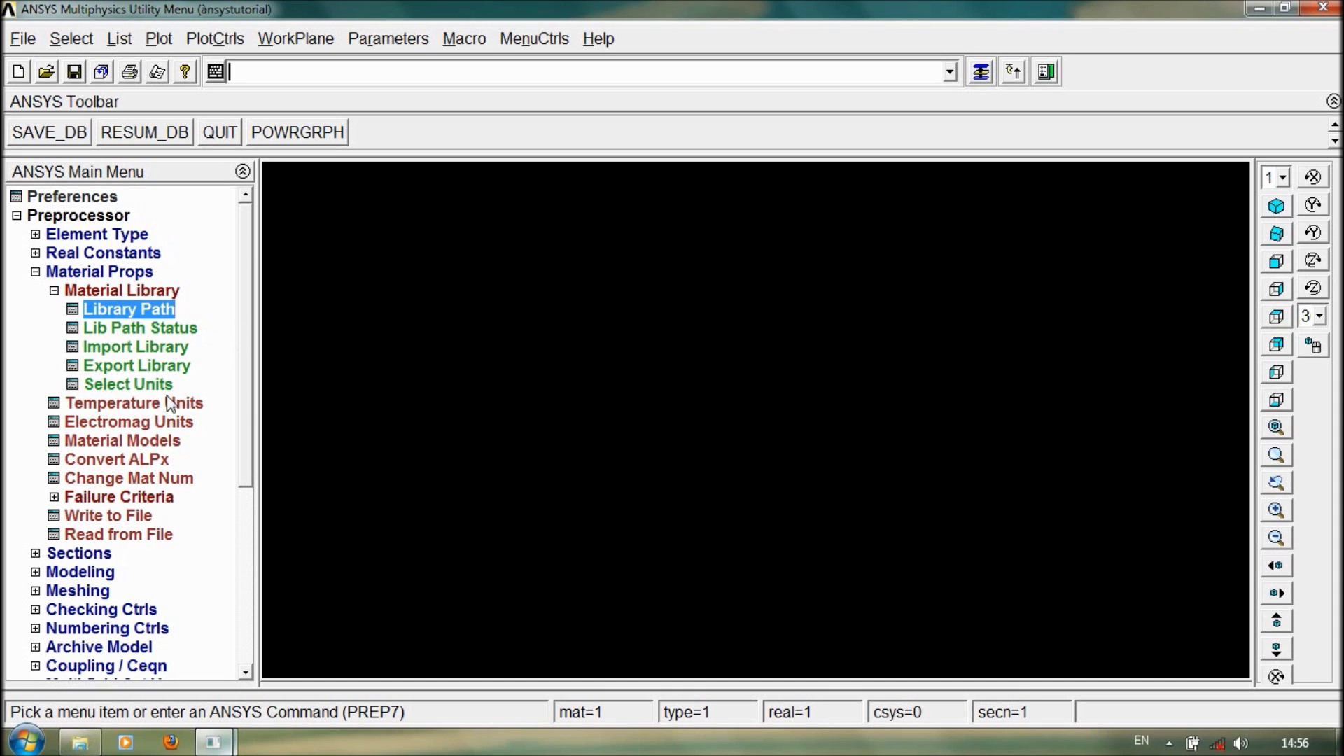
{"action": "left_click", "coordinate": [140, 386]}
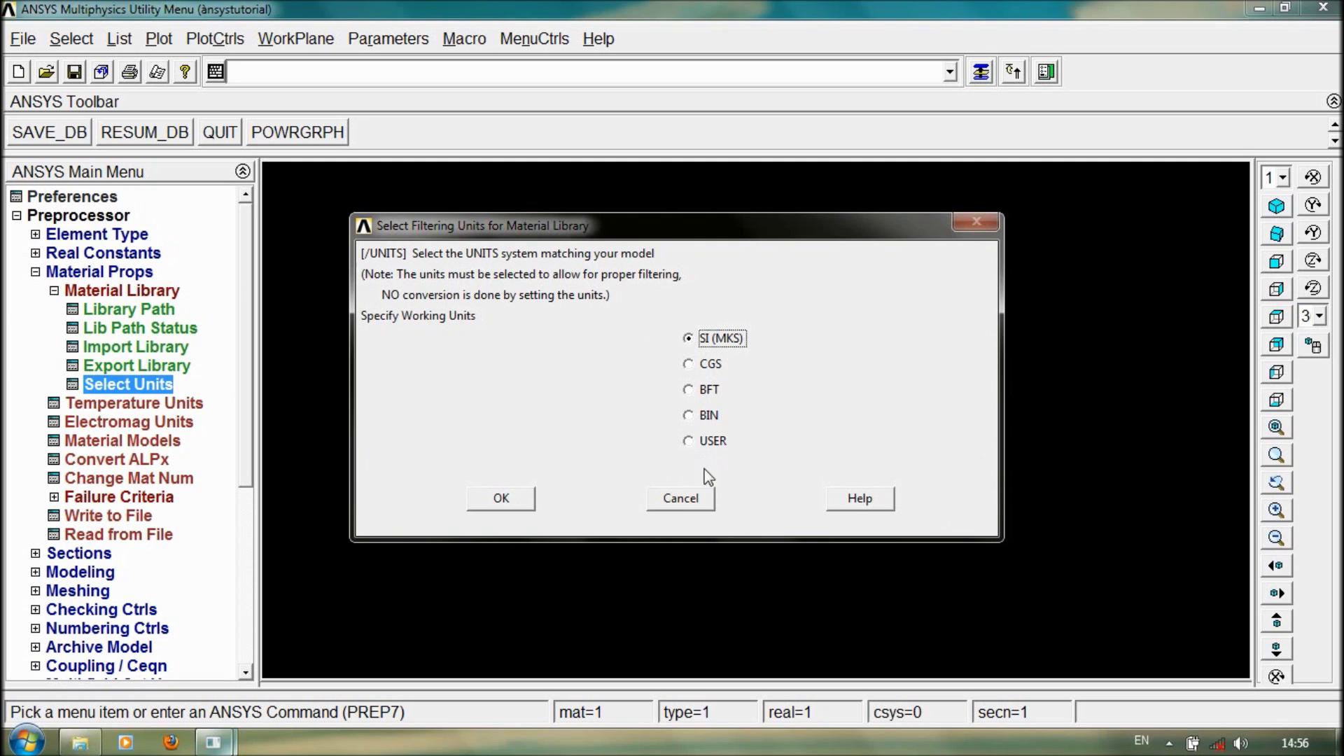
{"action": "left_click", "coordinate": [683, 498]}
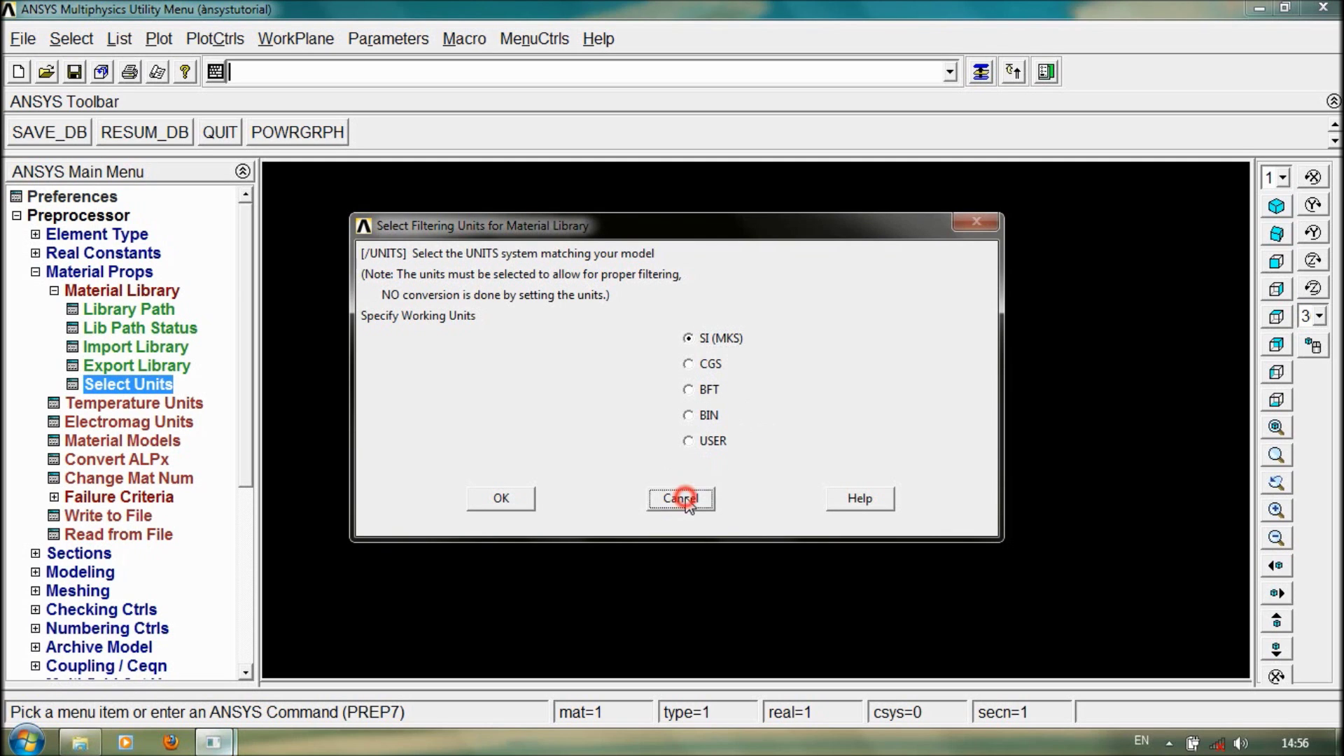
{"action": "left_click", "coordinate": [54, 290]}
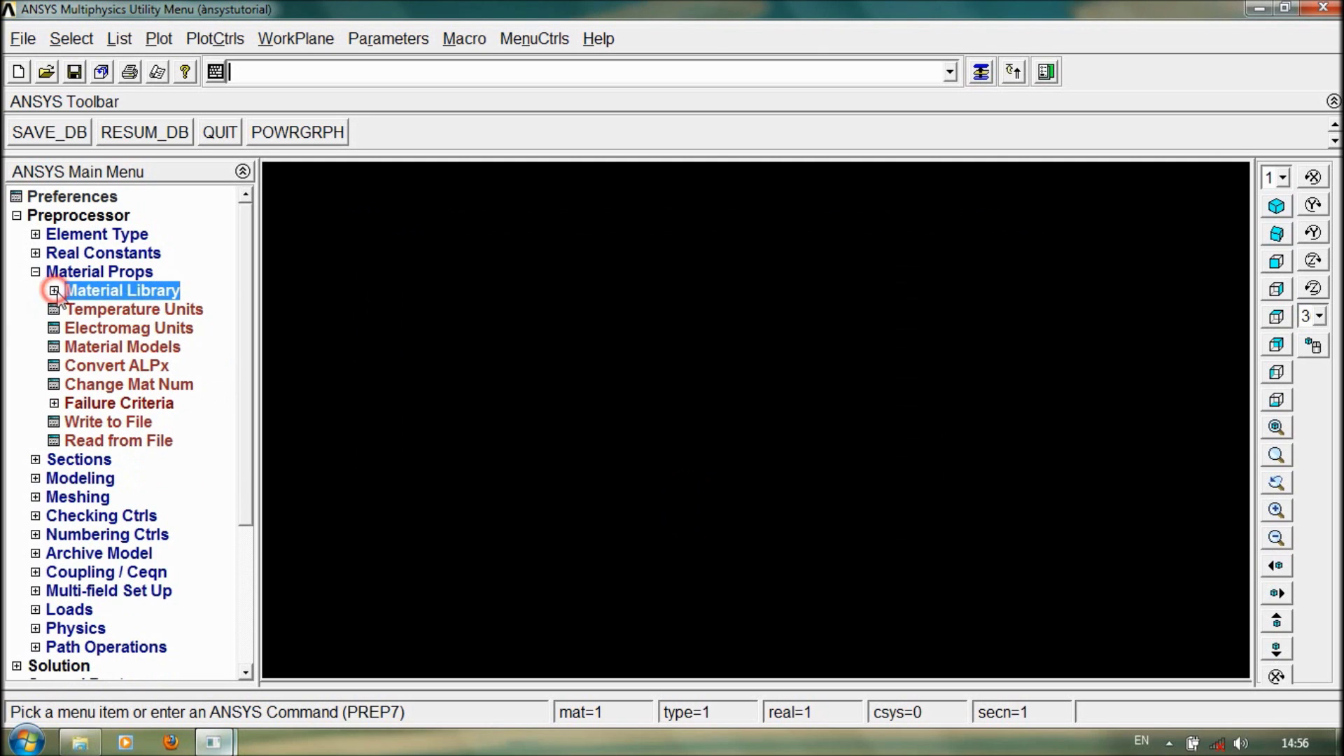
- Review the available temperature units and electromagnetic unit systems for the material properties
{"action": "left_click", "coordinate": [86, 315]}
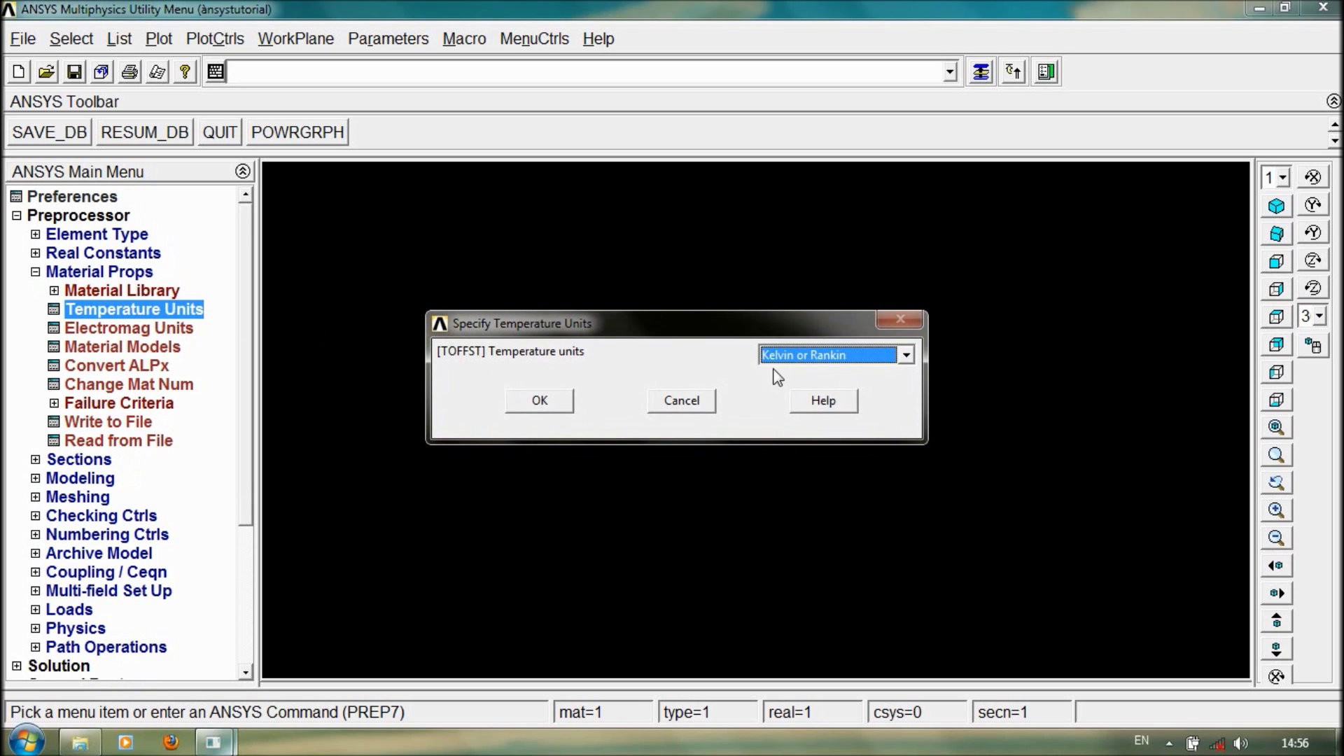
{"action": "left_click", "coordinate": [839, 354]}
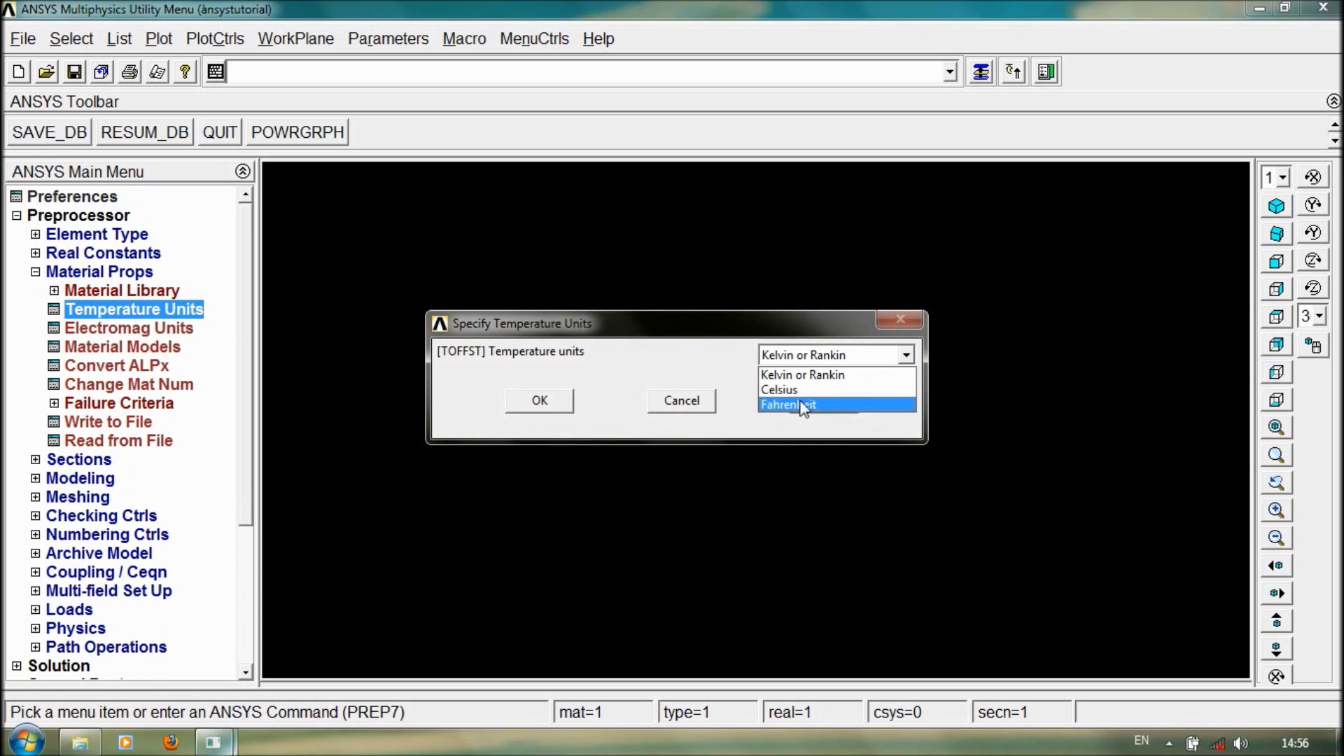
{"action": "left_click", "coordinate": [805, 375]}
{"action": "left_click", "coordinate": [678, 409]}
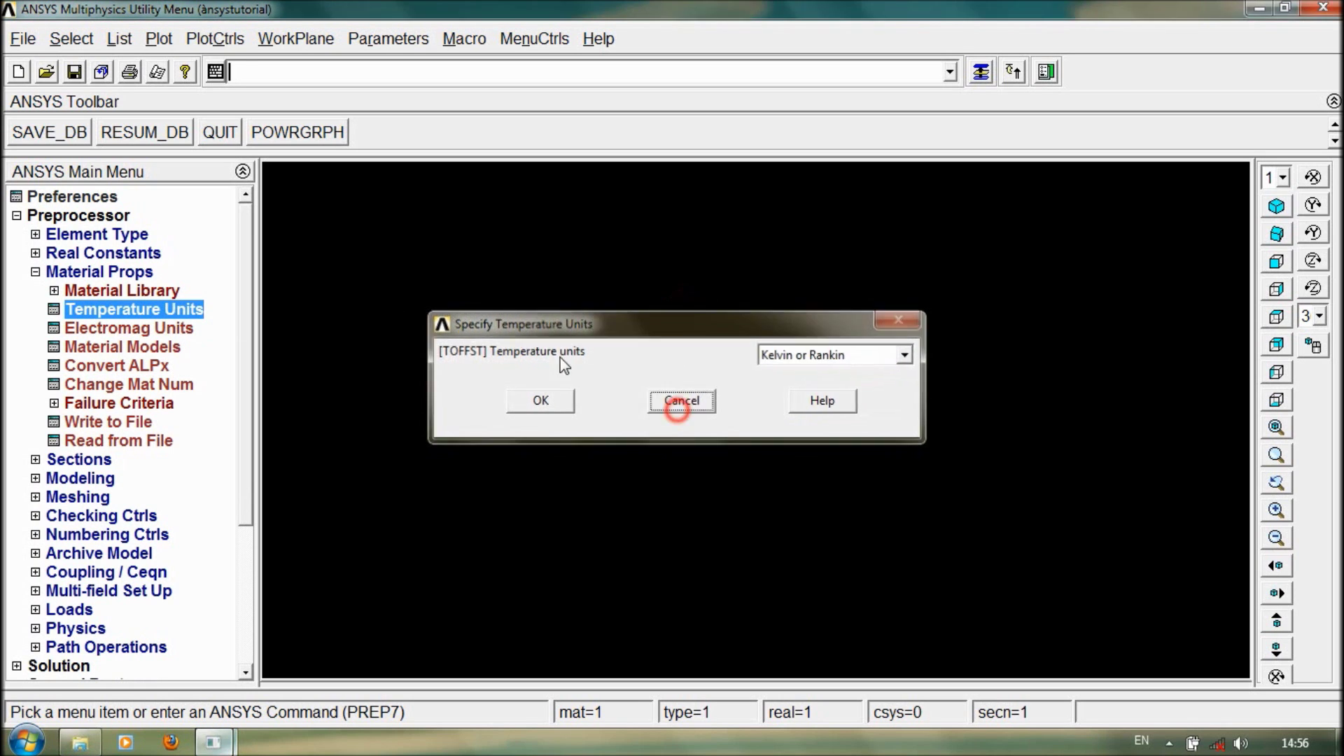
{"action": "left_click", "coordinate": [129, 327]}
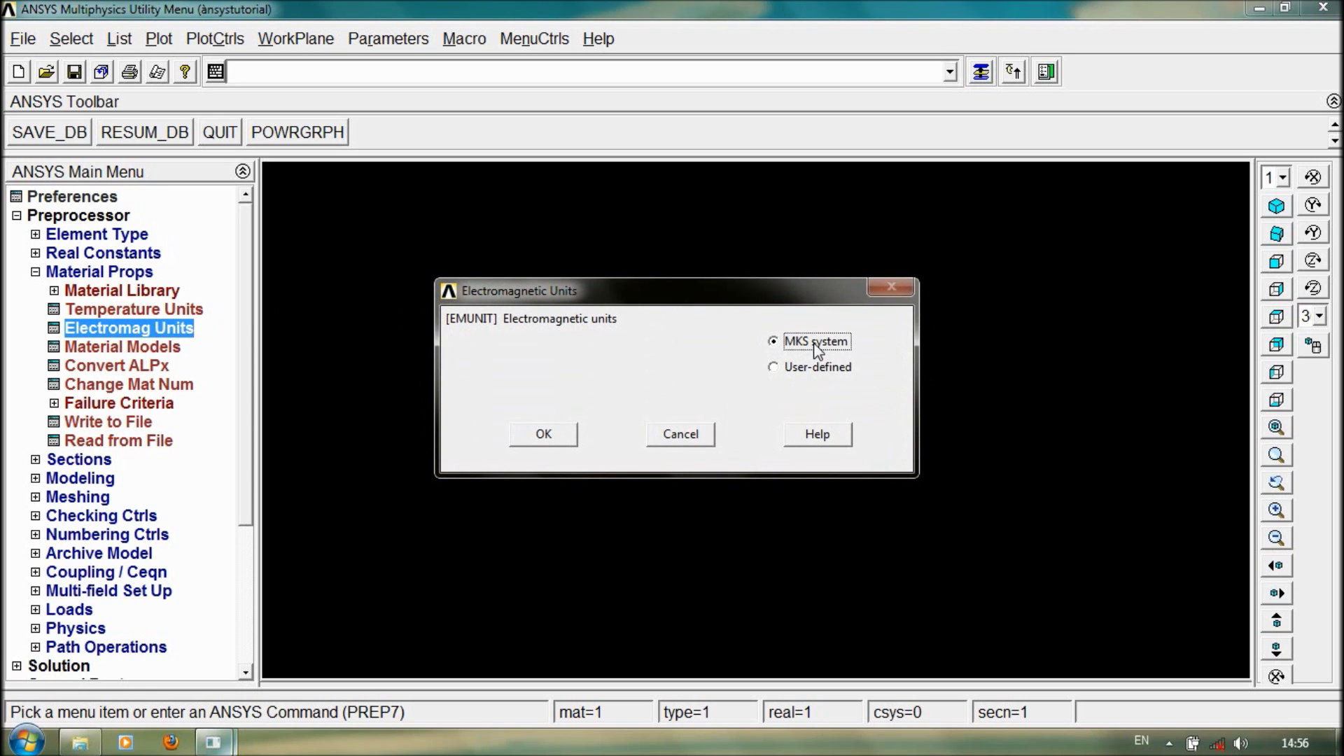
{"action": "left_click", "coordinate": [669, 439]}
- Open the material model definitions and look through the Linear Static models among the favorites
{"action": "double_click", "coordinate": [131, 348]}
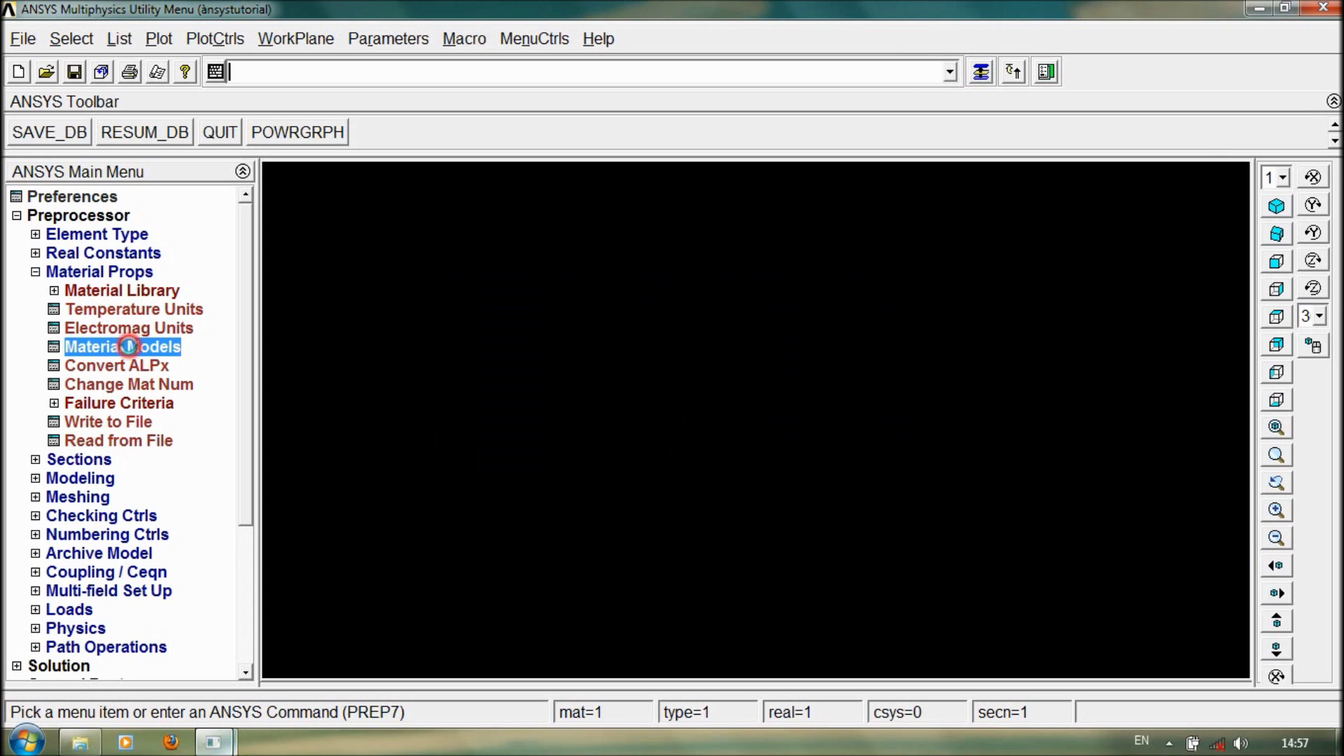
{"action": "double_click", "coordinate": [690, 315]}
{"action": "double_click", "coordinate": [715, 336]}
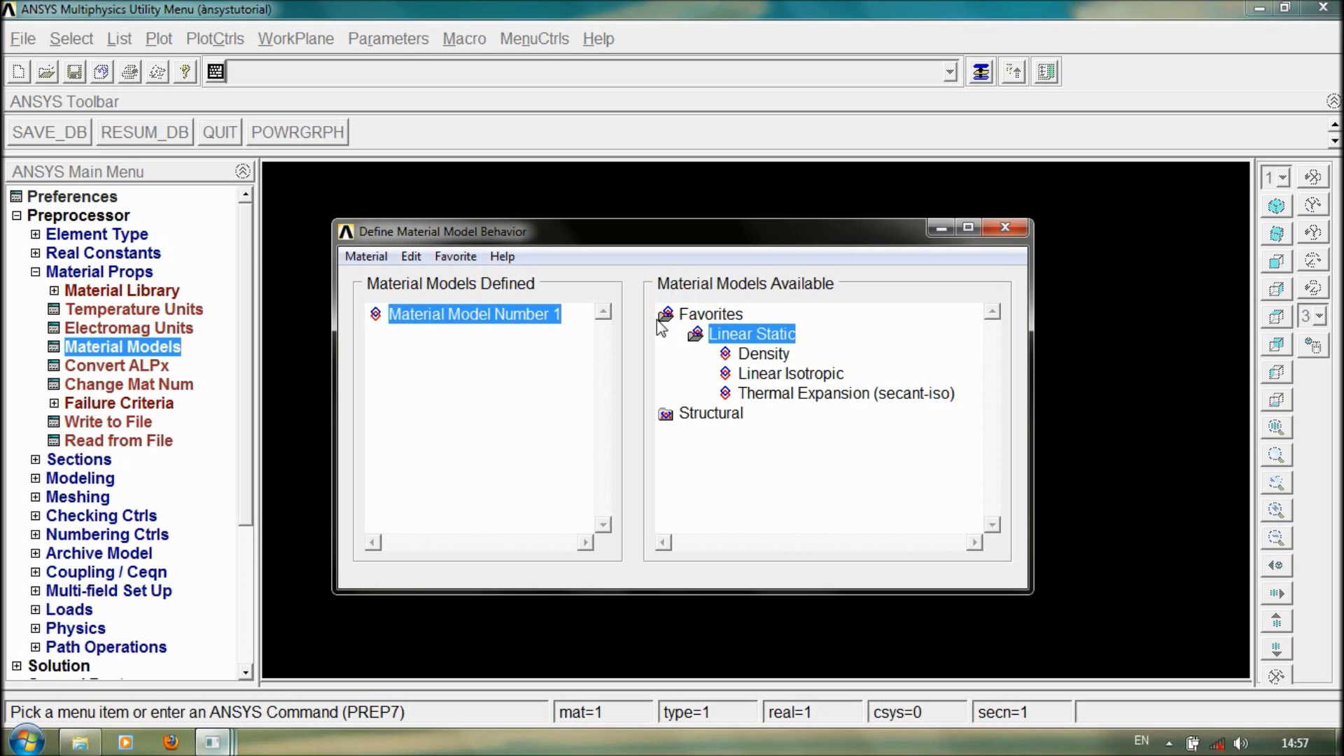
{"action": "double_click", "coordinate": [709, 337]}
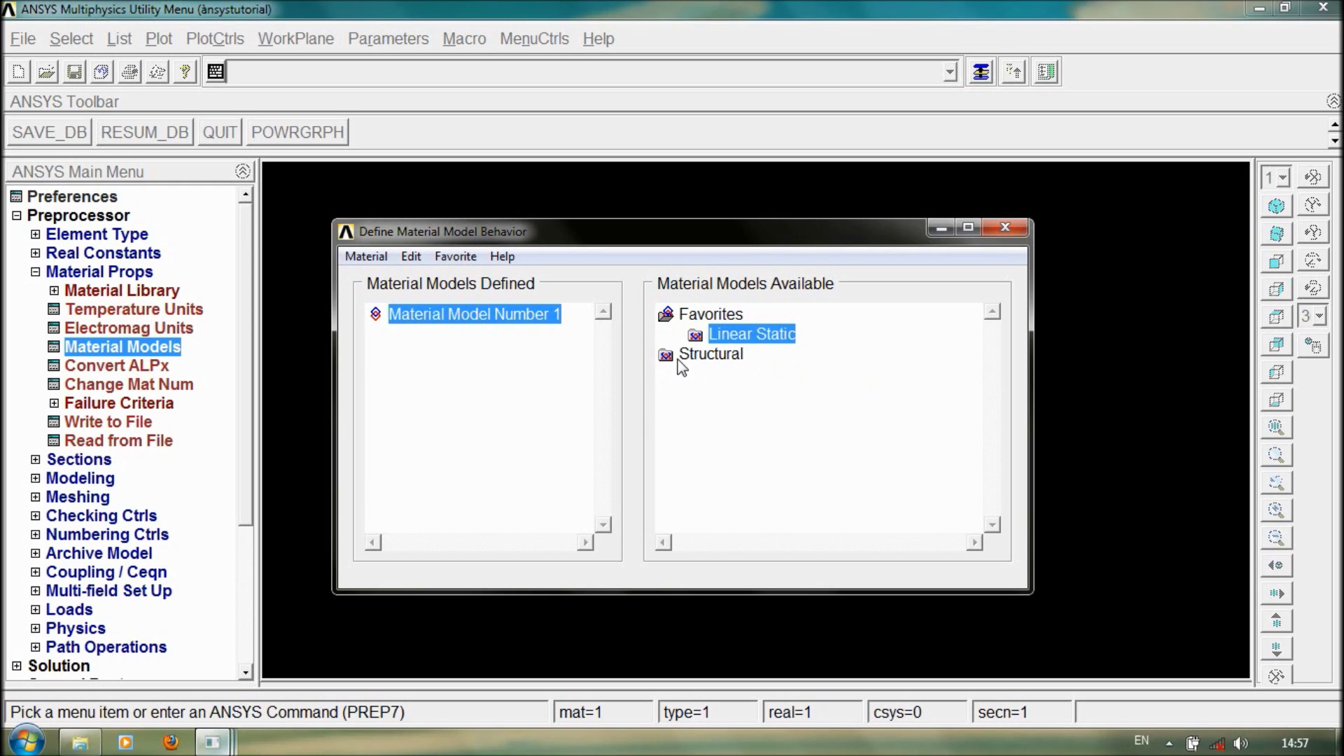
- Examine the structural material model categories and the linear elastic model types
{"action": "double_click", "coordinate": [679, 357]}
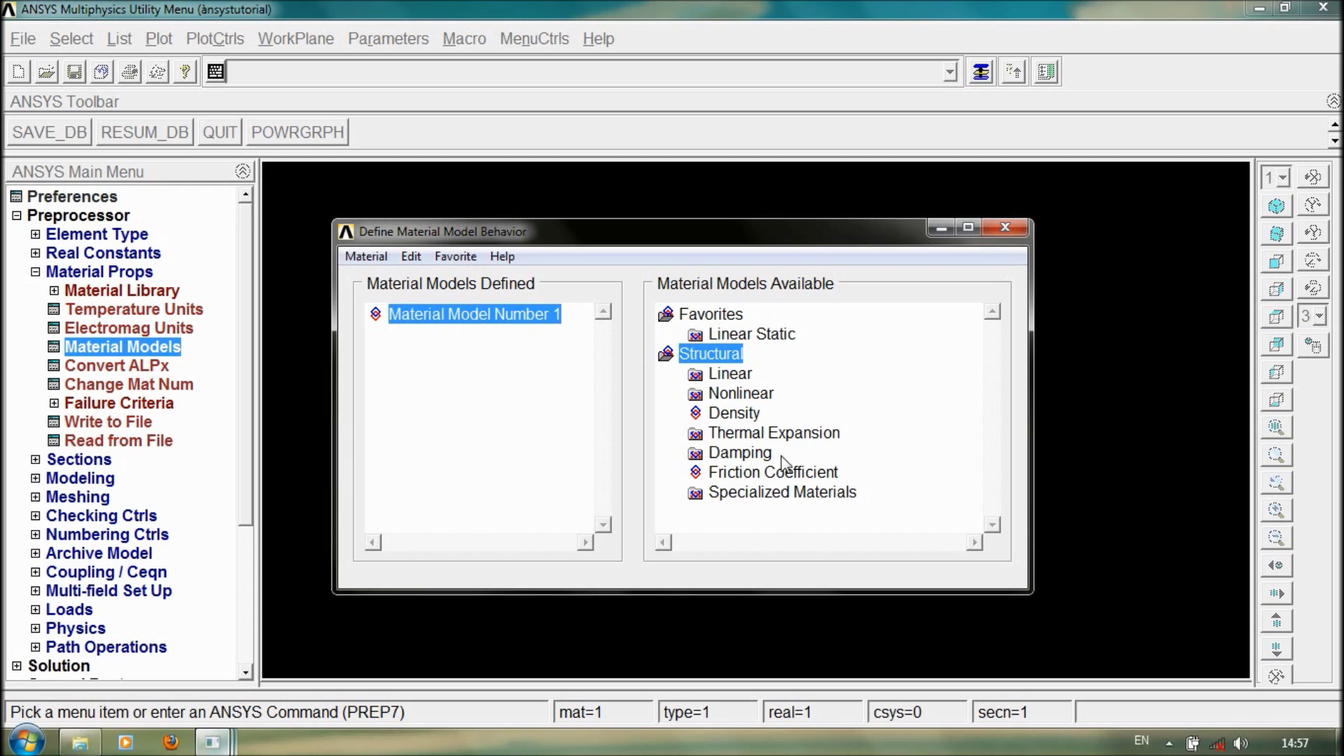
{"action": "left_click", "coordinate": [715, 378]}
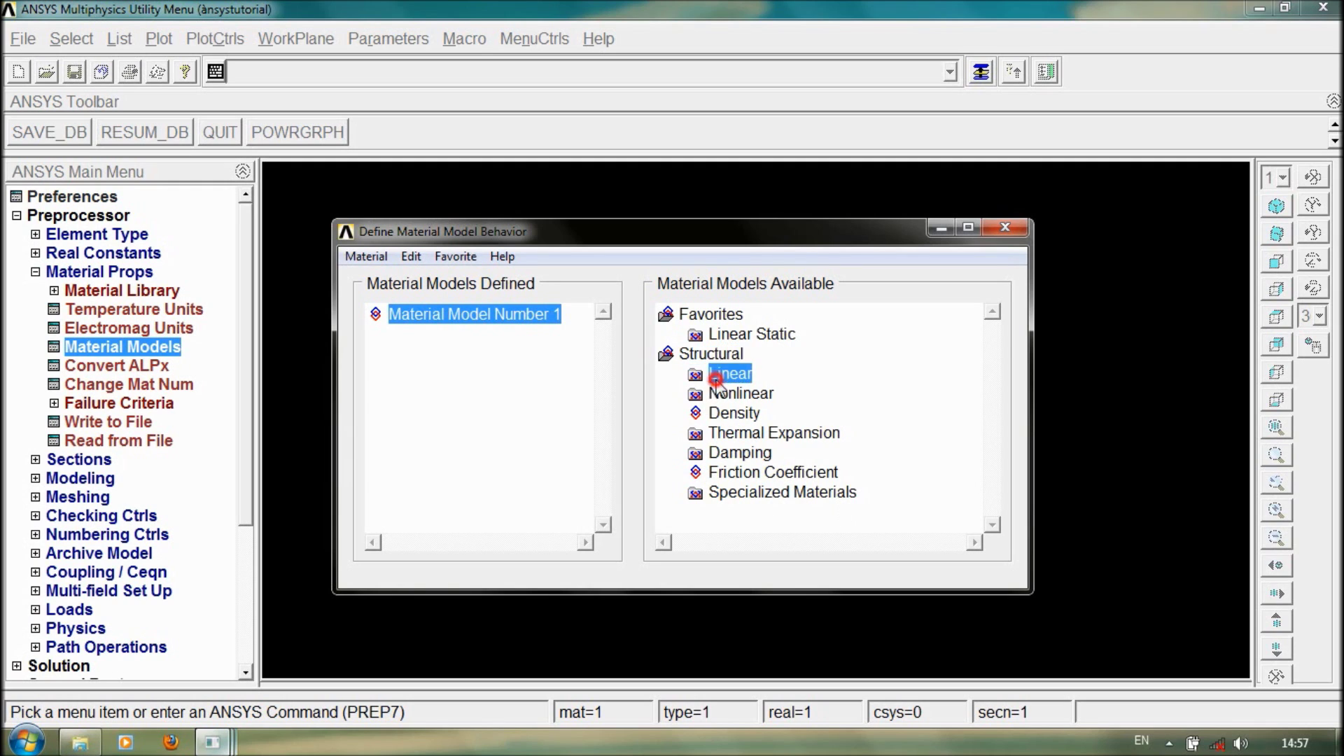
{"action": "double_click", "coordinate": [716, 378]}
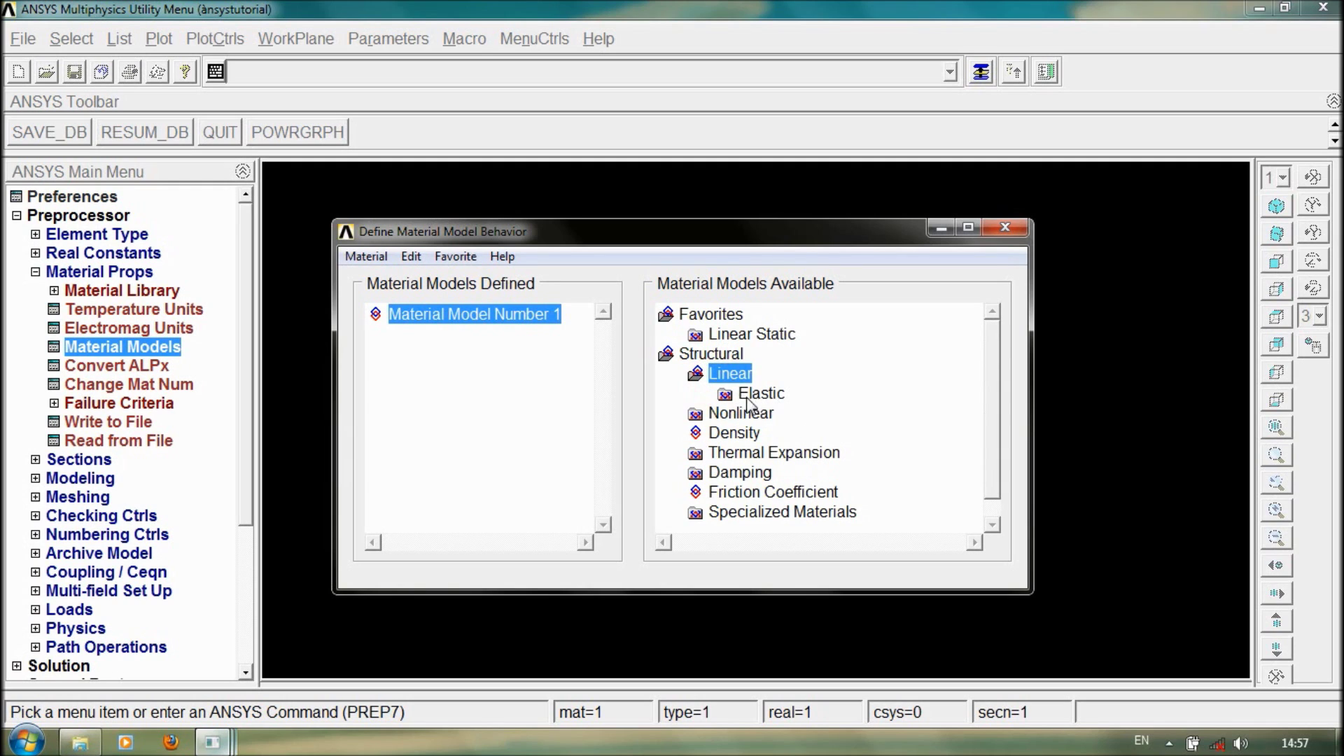
{"action": "double_click", "coordinate": [748, 394]}
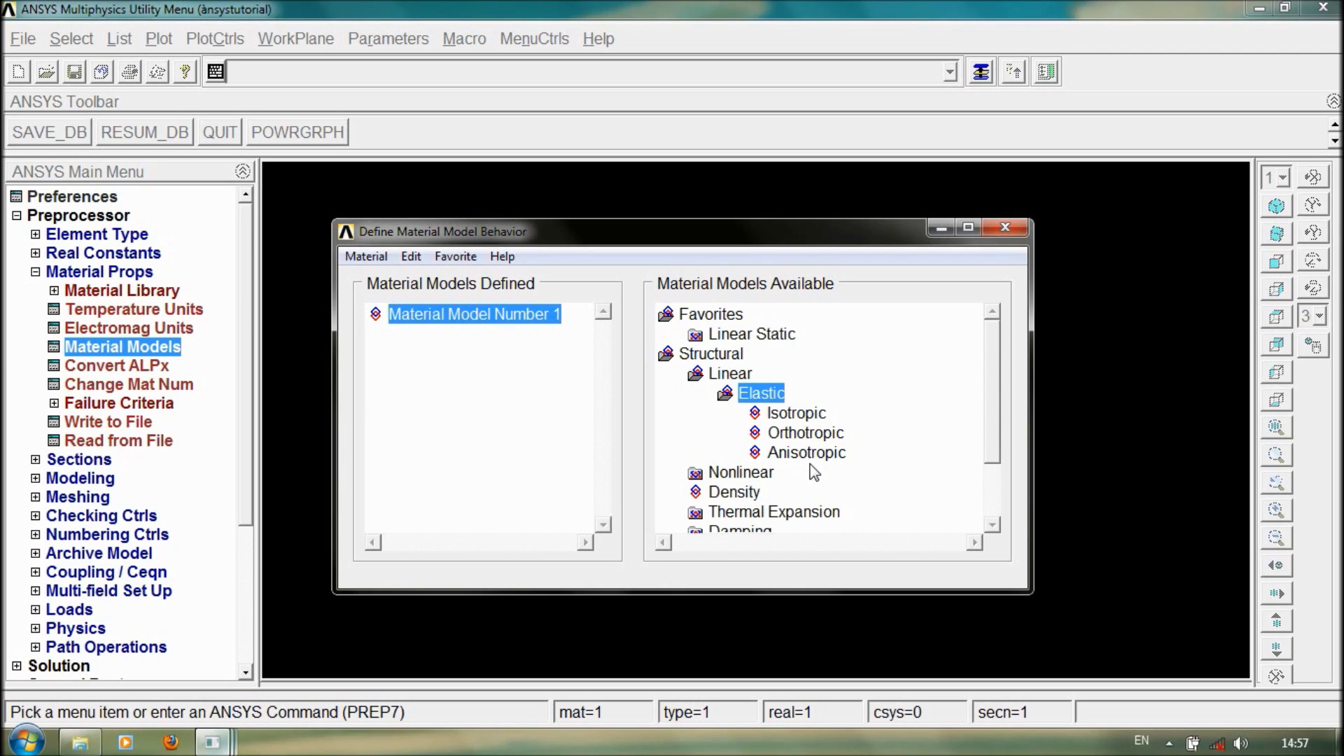
{"action": "double_click", "coordinate": [727, 392]}
- Examine the nonlinear structural material models, including the inelastic model types
{"action": "double_click", "coordinate": [696, 412]}
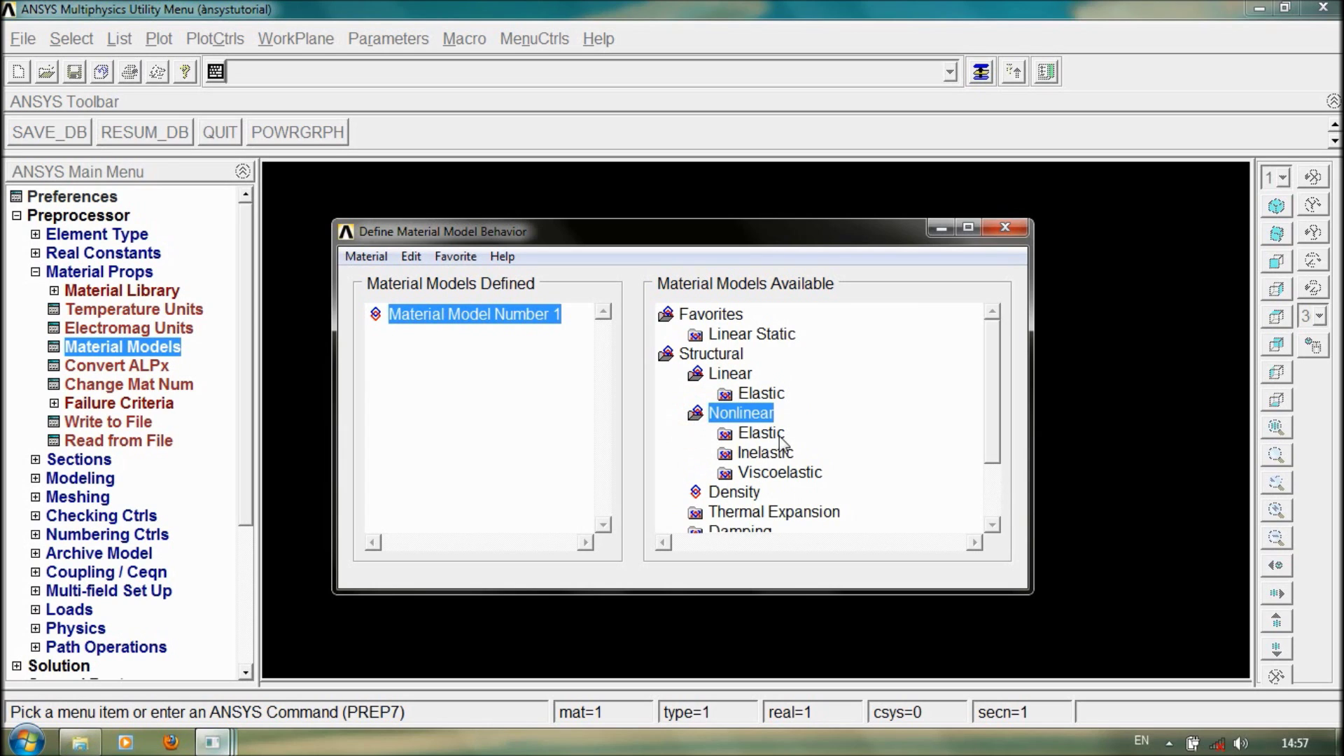
{"action": "double_click", "coordinate": [726, 453]}
{"action": "left_click_drag", "start_coordinate": [1000, 392], "coordinate": [989, 468]}
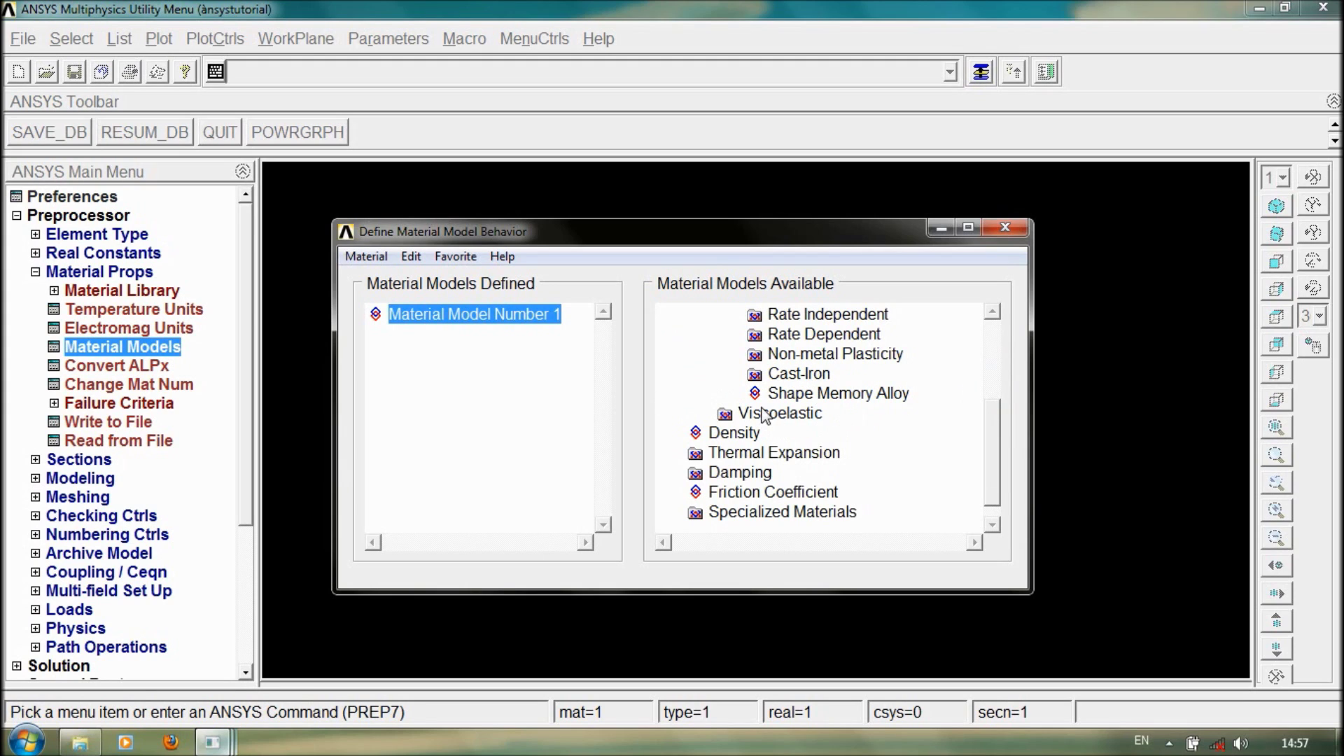
{"action": "scroll", "coordinate": [992, 420], "scroll_direction": "up", "scroll_amount": 5}
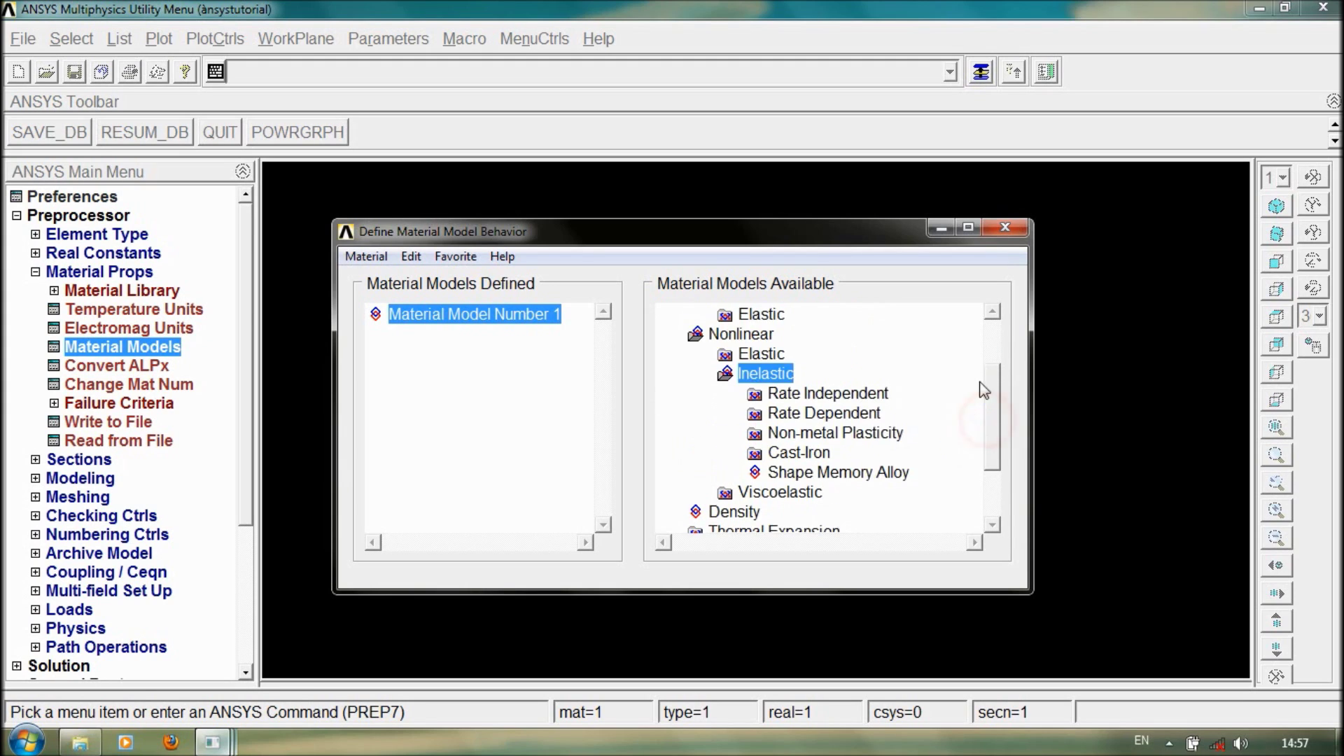
{"action": "double_click", "coordinate": [725, 393]}
{"action": "double_click", "coordinate": [696, 354]}
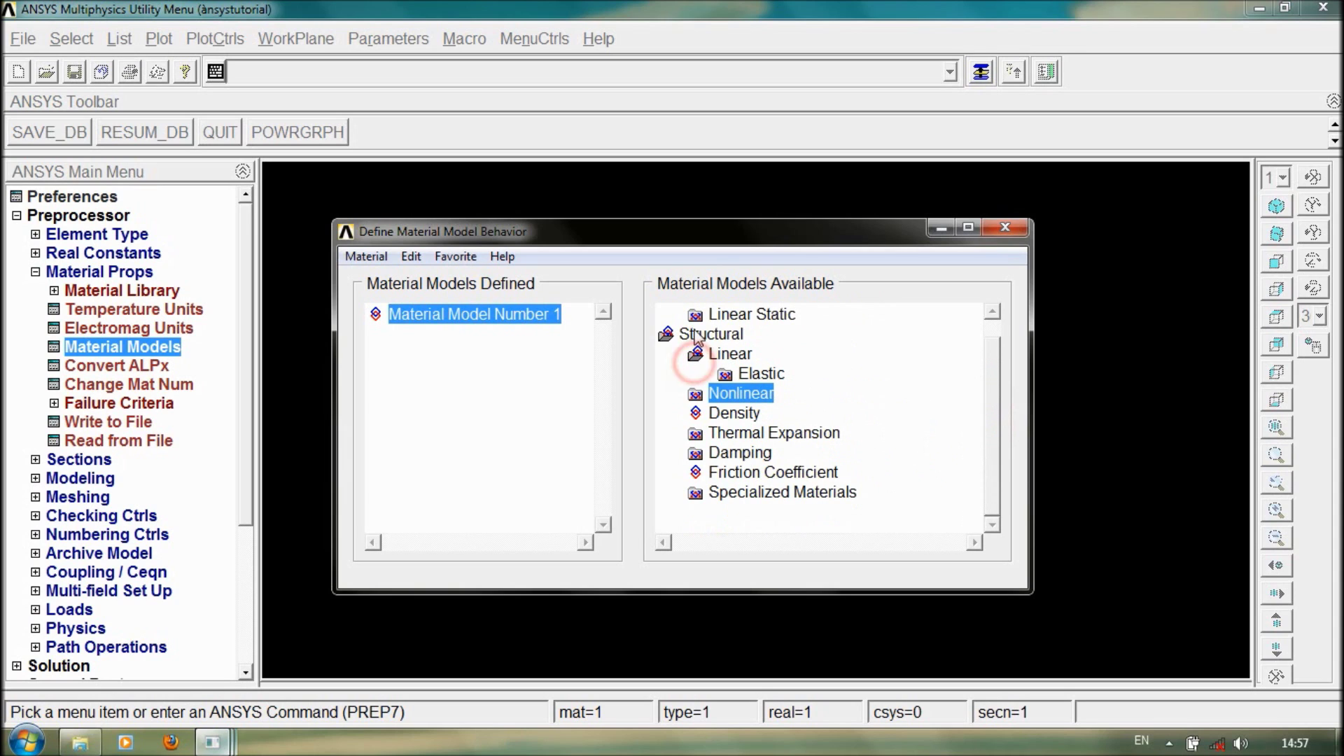
{"action": "double_click", "coordinate": [712, 326]}
{"action": "double_click", "coordinate": [665, 353]}
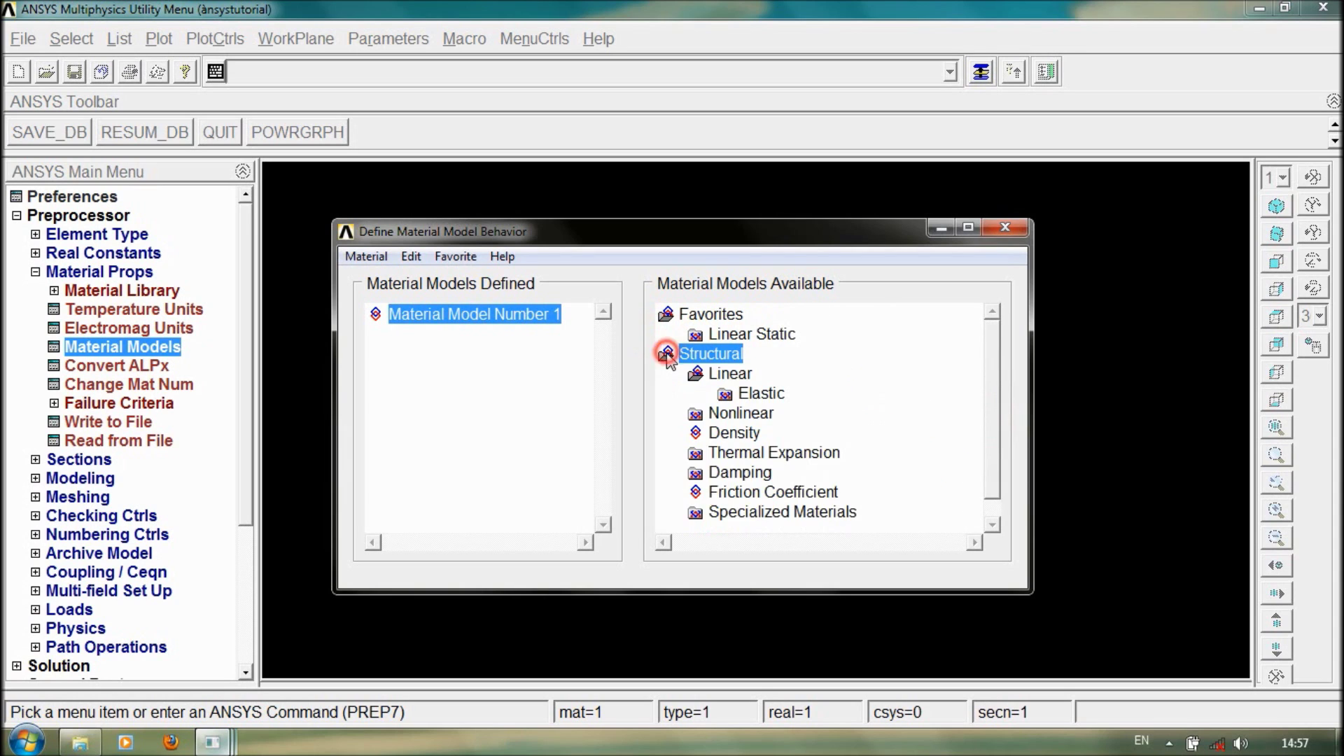
- Define a structural linear elastic isotropic model for material 1 with EX 60e3 and PRXY 0.3
{"action": "double_click", "coordinate": [702, 376]}
{"action": "double_click", "coordinate": [708, 378]}
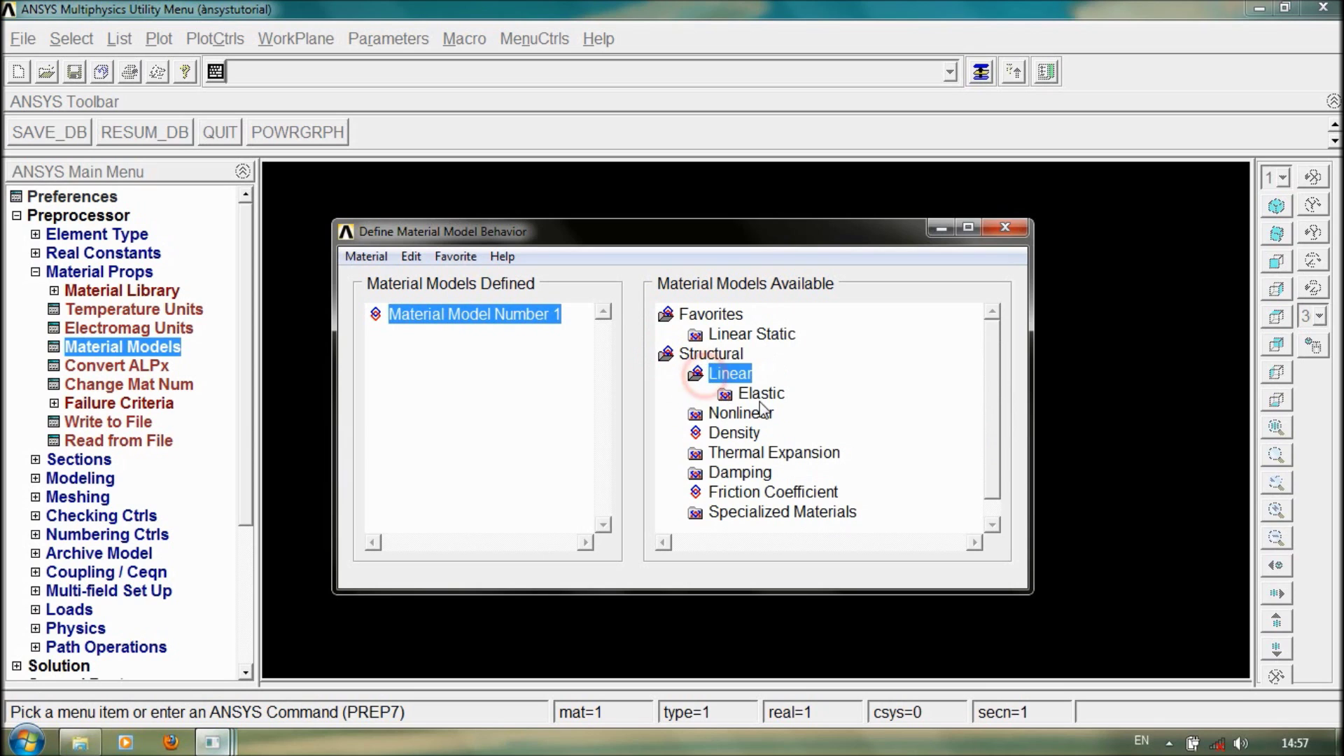
{"action": "double_click", "coordinate": [762, 392]}
{"action": "double_click", "coordinate": [790, 417]}
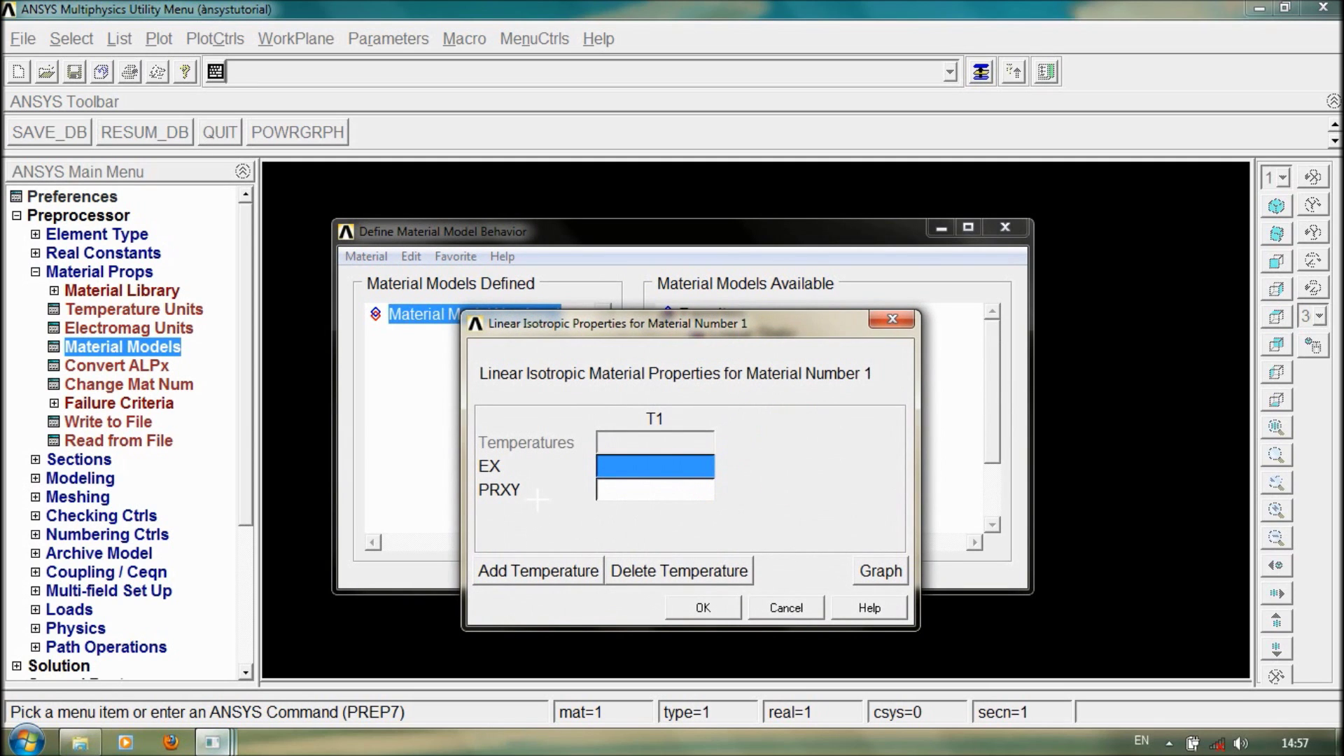
{"action": "type", "text": "0e3"}
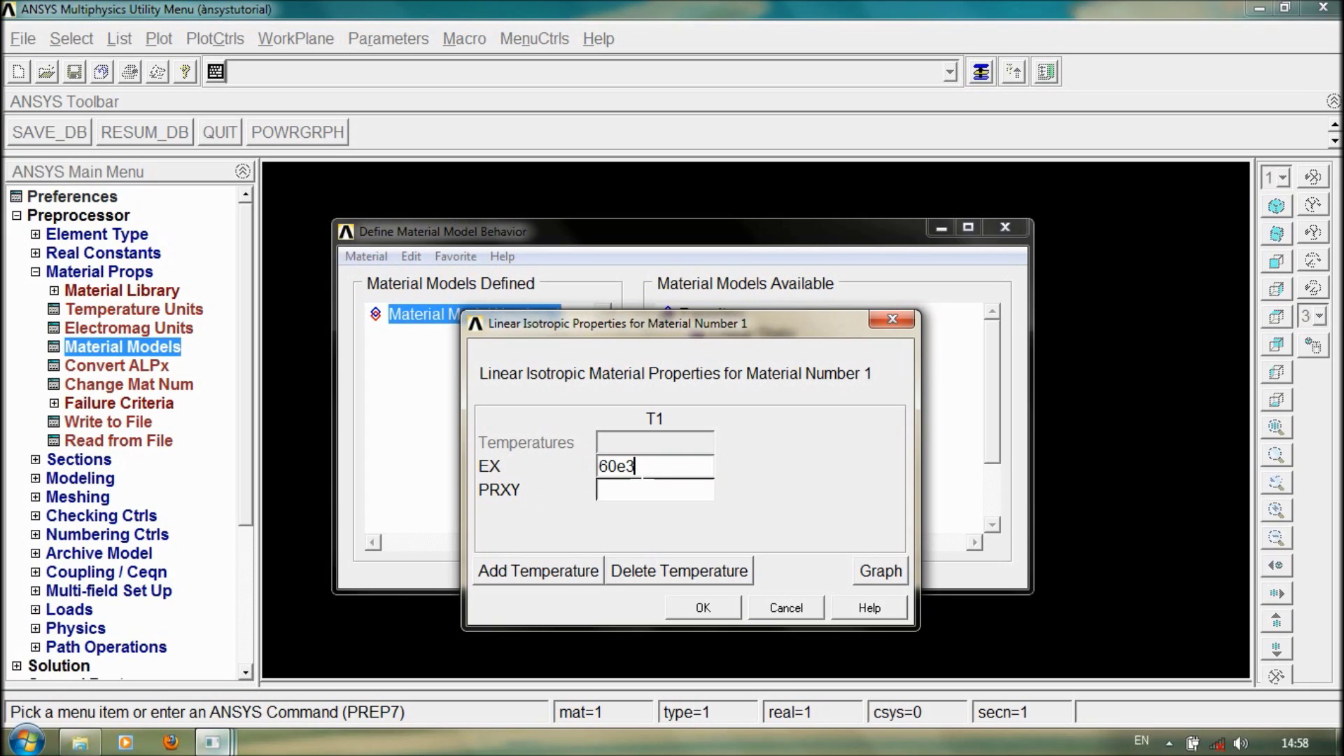
{"action": "left_click", "coordinate": [644, 489]}
{"action": "type", "text": "0.3"}
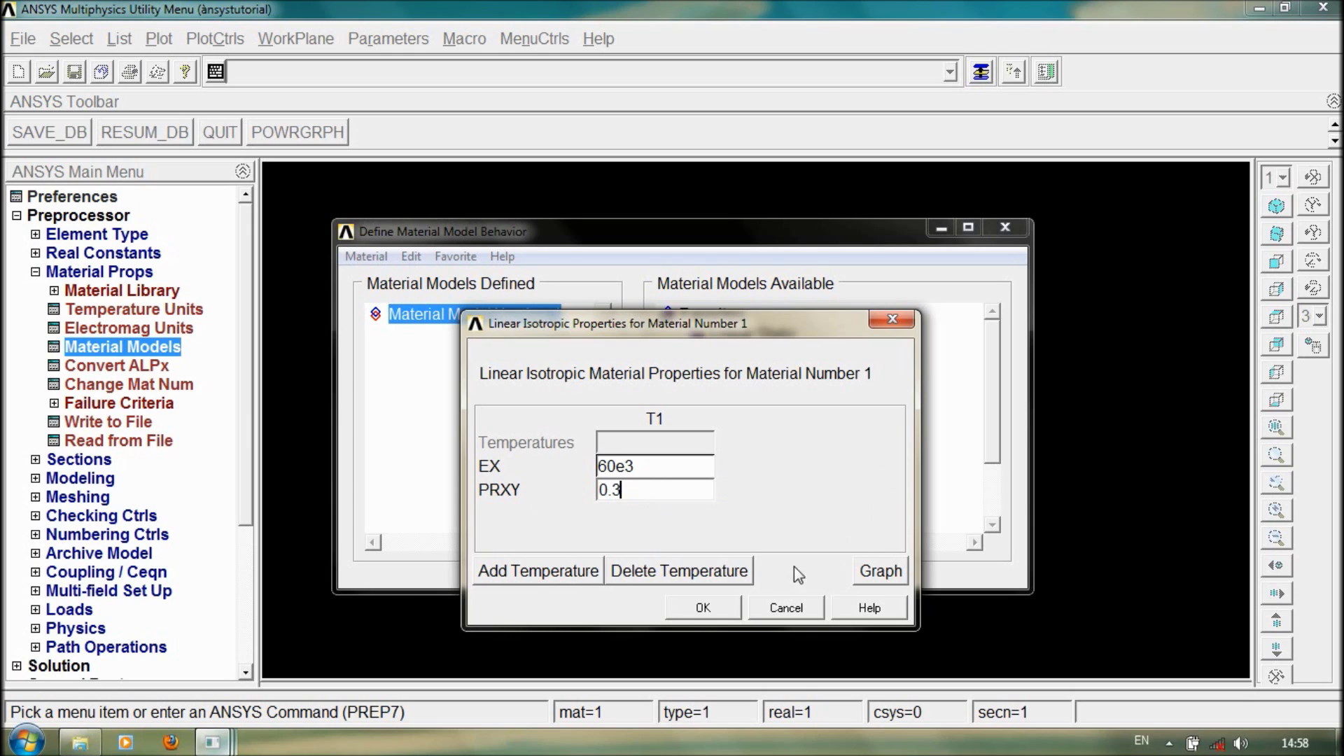
{"action": "left_click", "coordinate": [707, 608]}
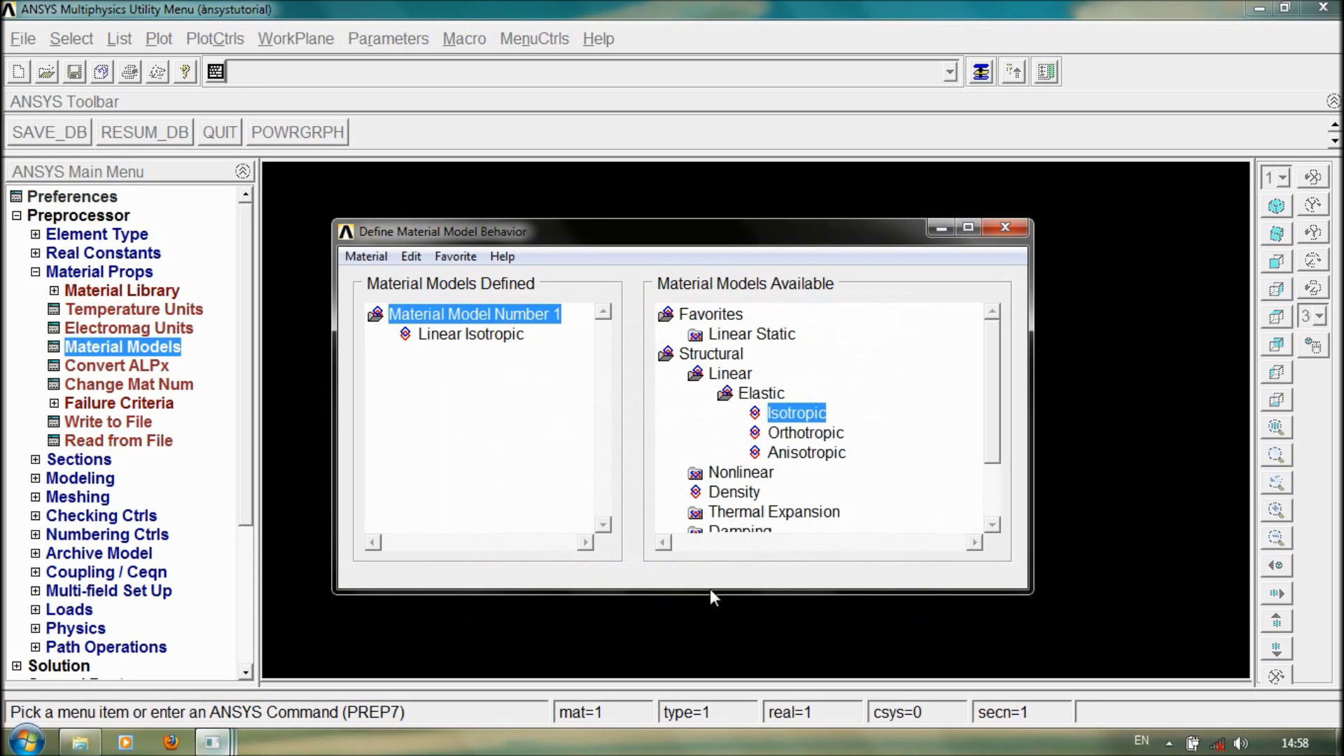
- Close the material model definitions and examine the settings for converting ALPx and changing an element's material number
{"action": "left_click", "coordinate": [1005, 227]}
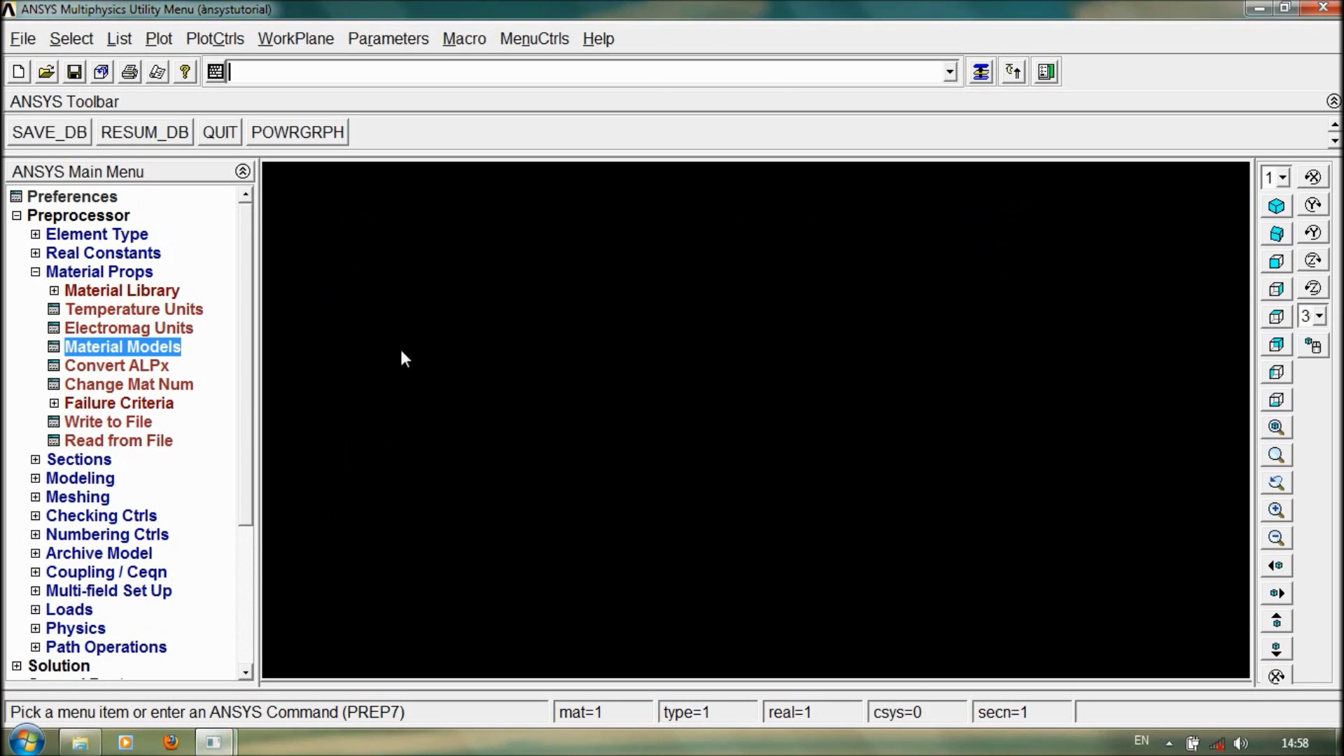
{"action": "double_click", "coordinate": [143, 366]}
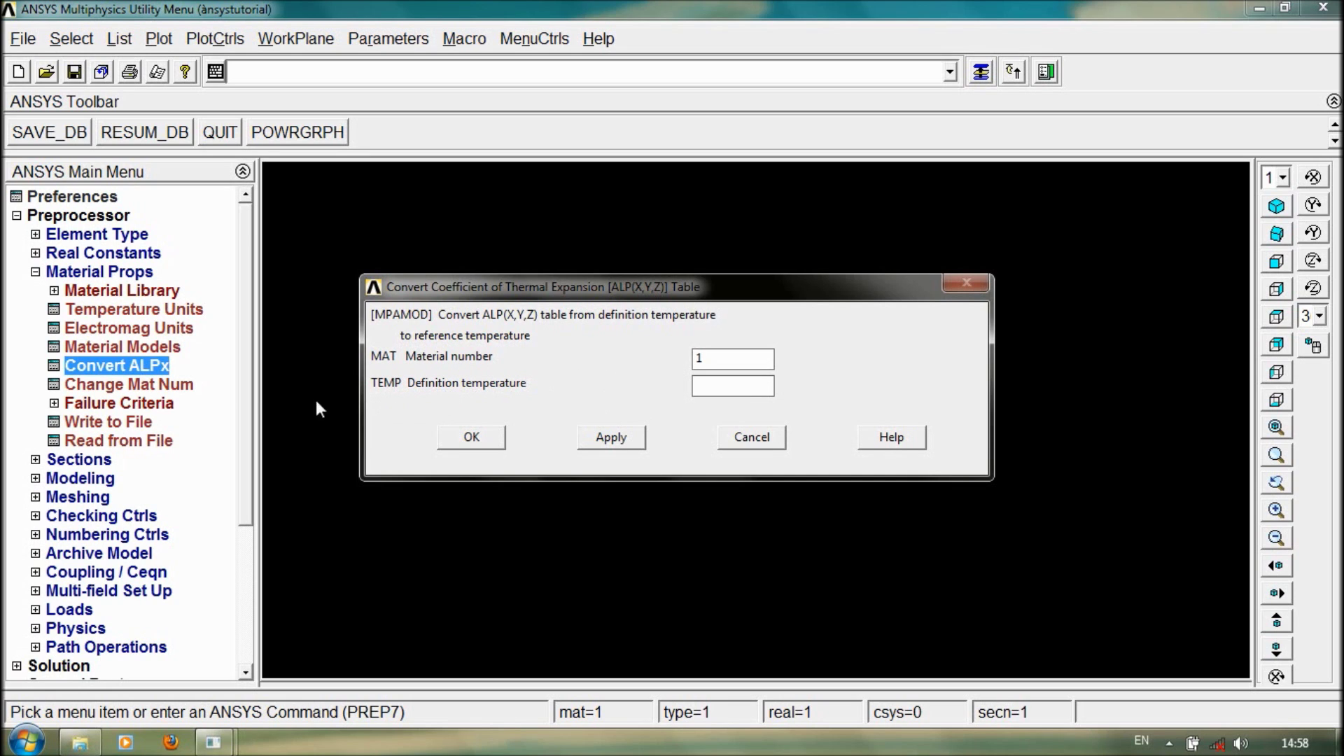
{"action": "left_click", "coordinate": [133, 385]}
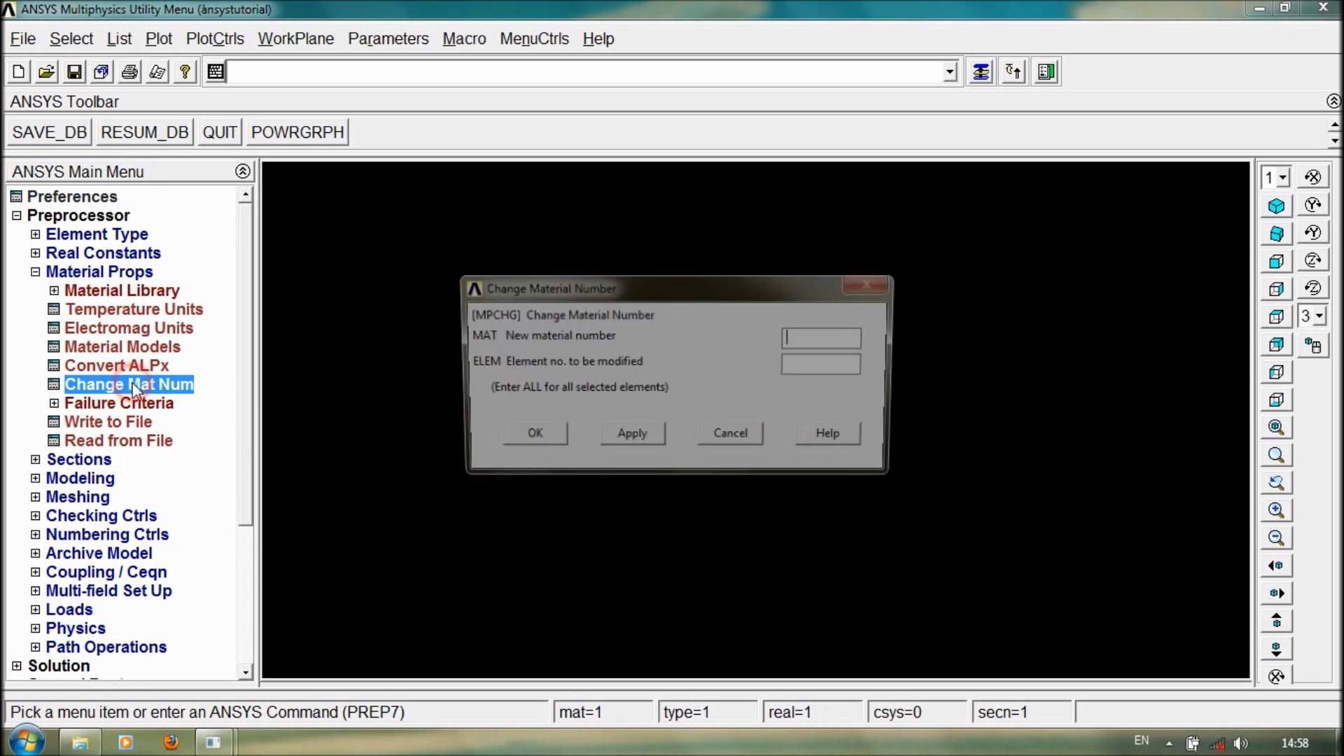
{"action": "left_click", "coordinate": [735, 438]}
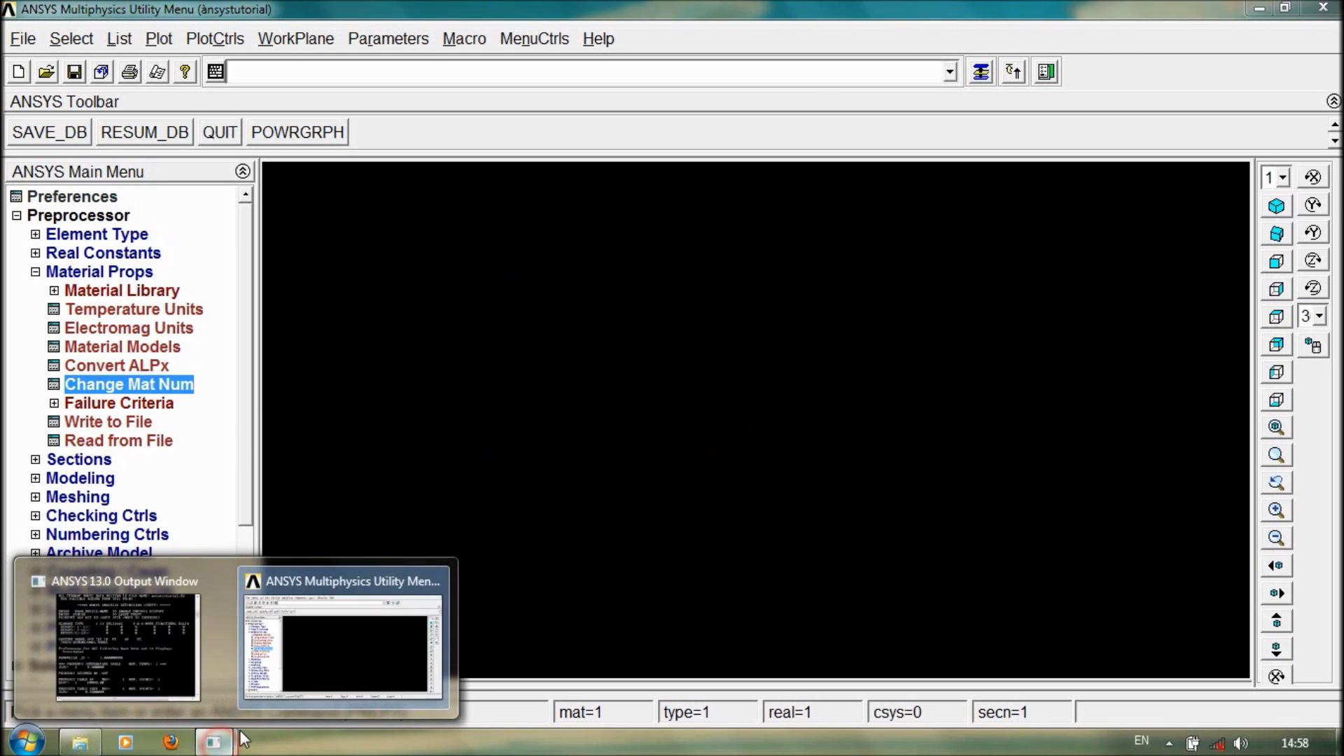
- Examine the failure criteria options and the temperature variation settings for material 1, leaving all temperatures blank
{"action": "left_click", "coordinate": [147, 404]}
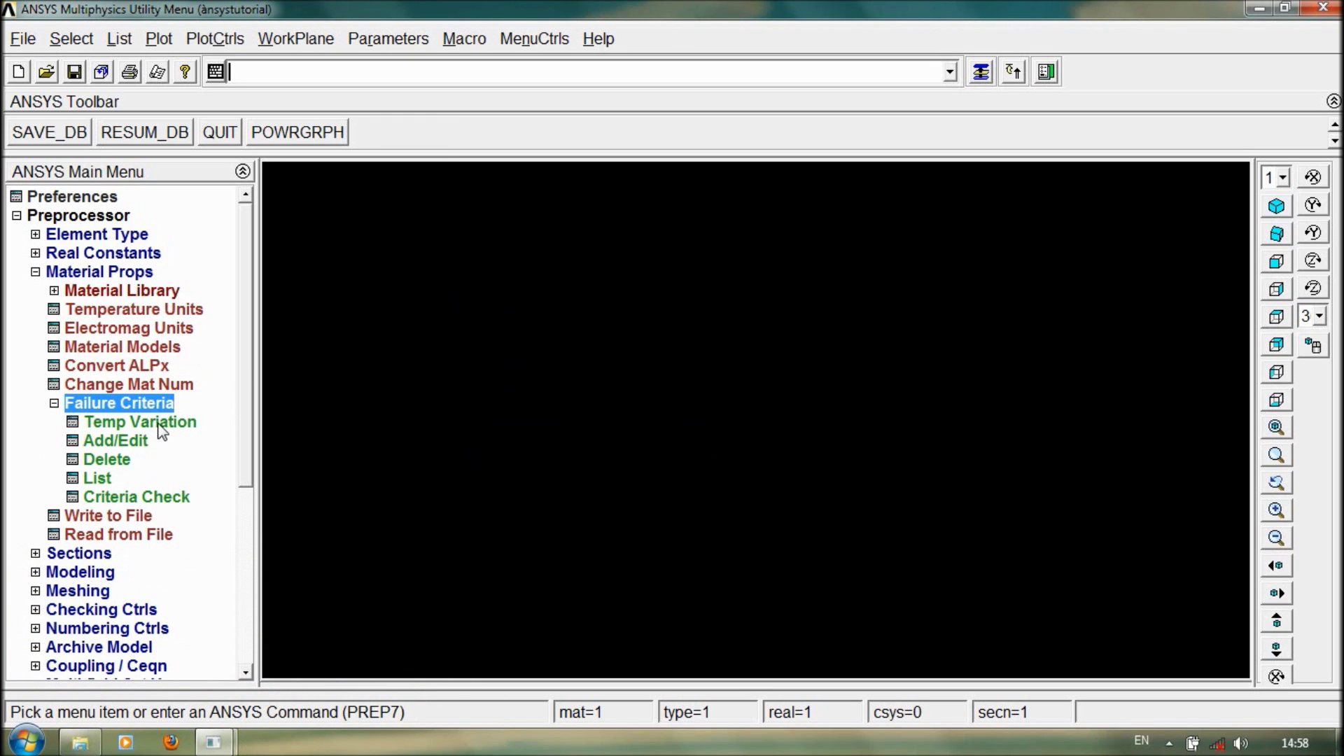
{"action": "left_click", "coordinate": [154, 421]}
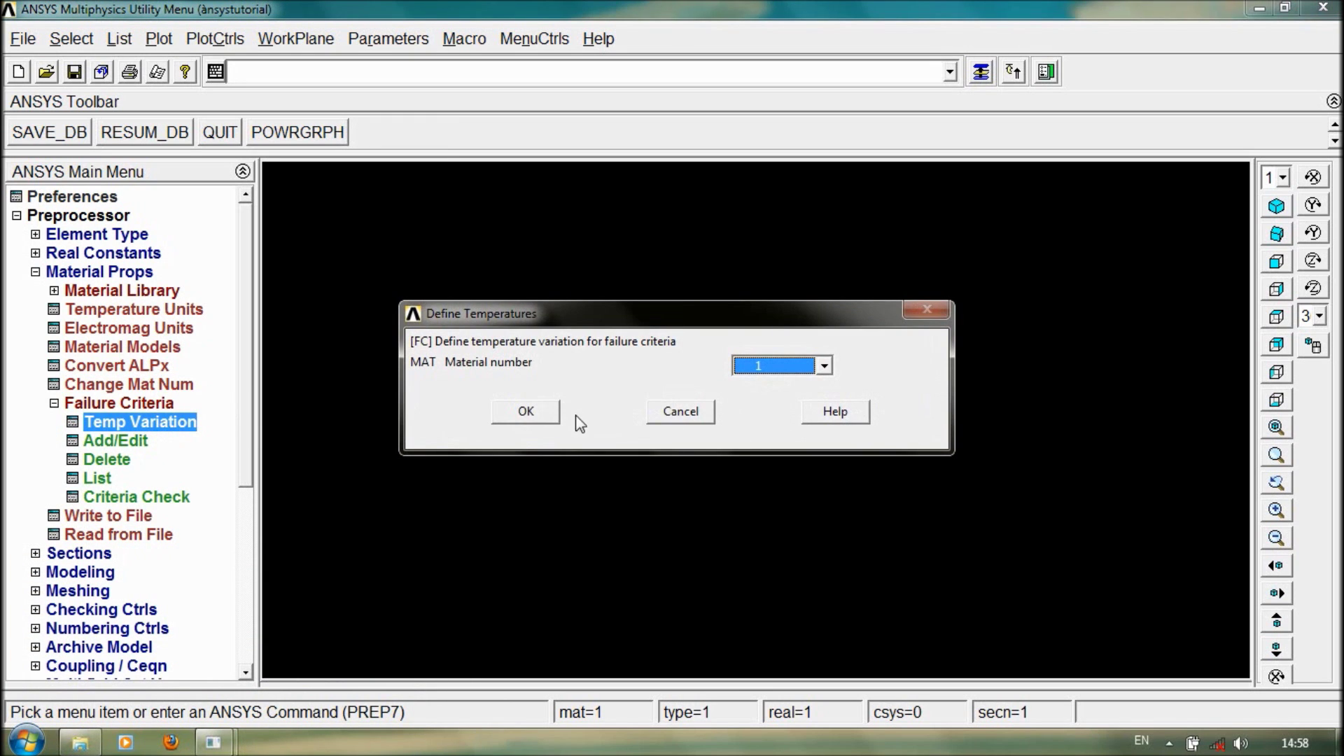
{"action": "left_click", "coordinate": [537, 411]}
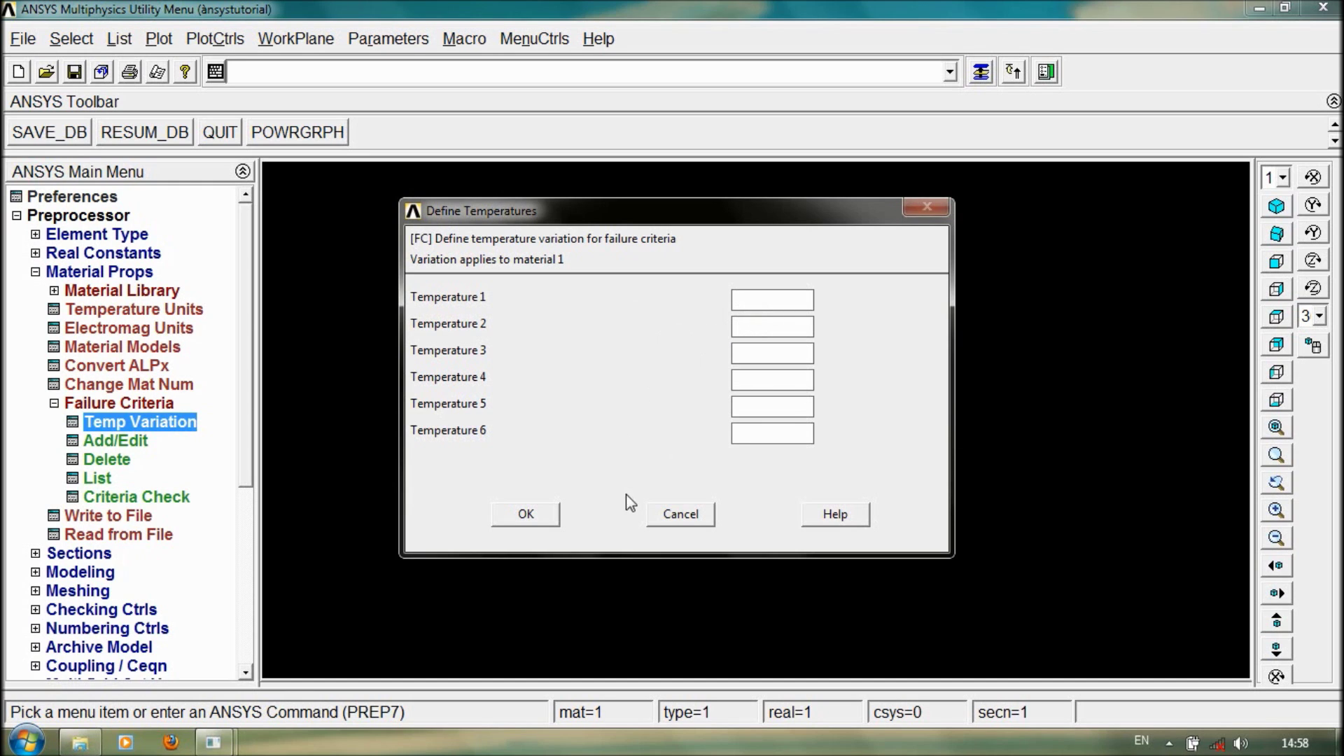
{"action": "left_click", "coordinate": [681, 515]}
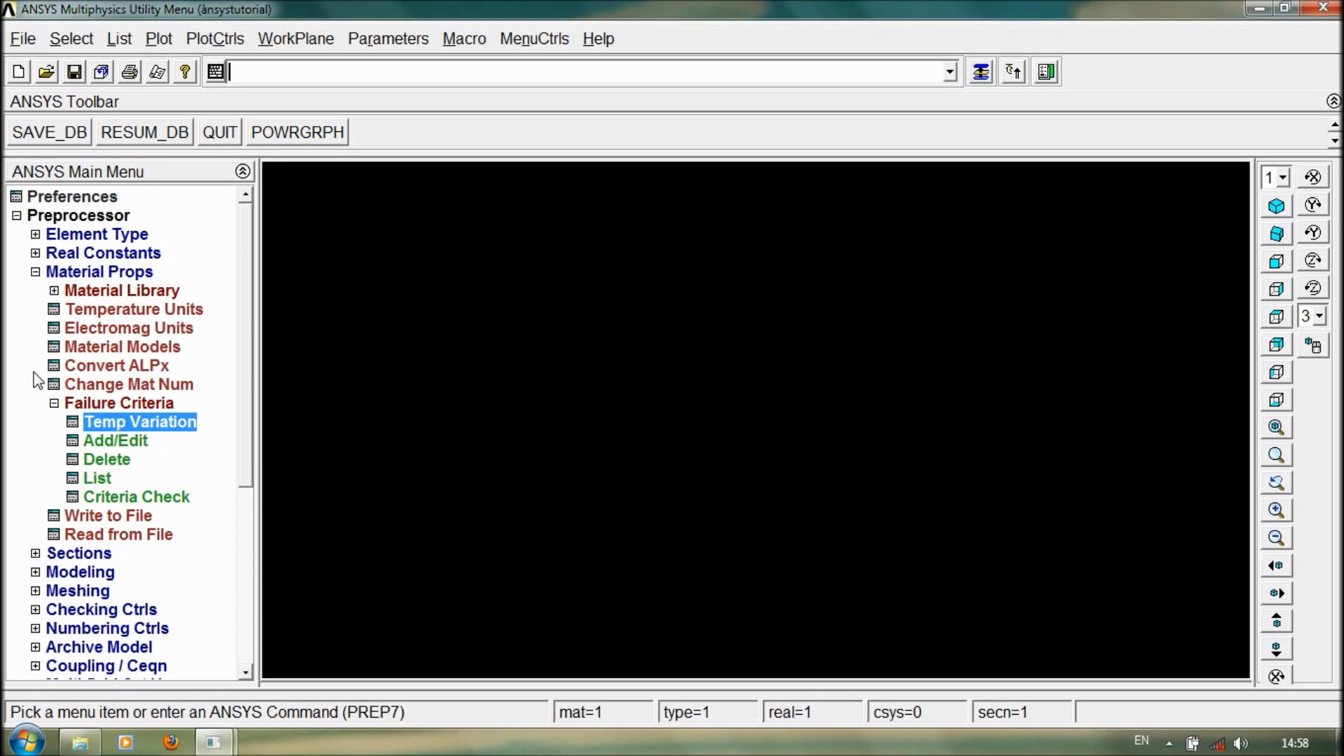
{"action": "left_click", "coordinate": [56, 403]}
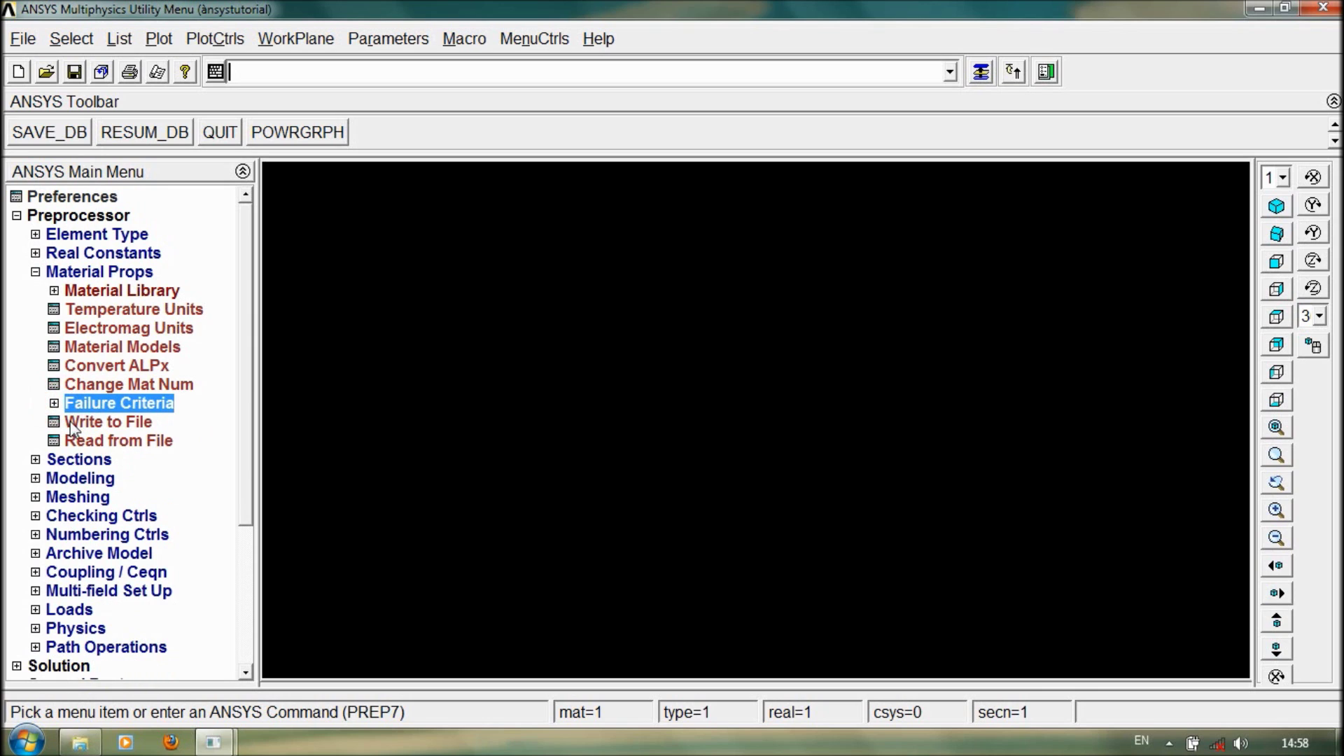
- Examine the settings for writing material properties to a file and reading them from a file, cancelling both
{"action": "left_click", "coordinate": [99, 423]}
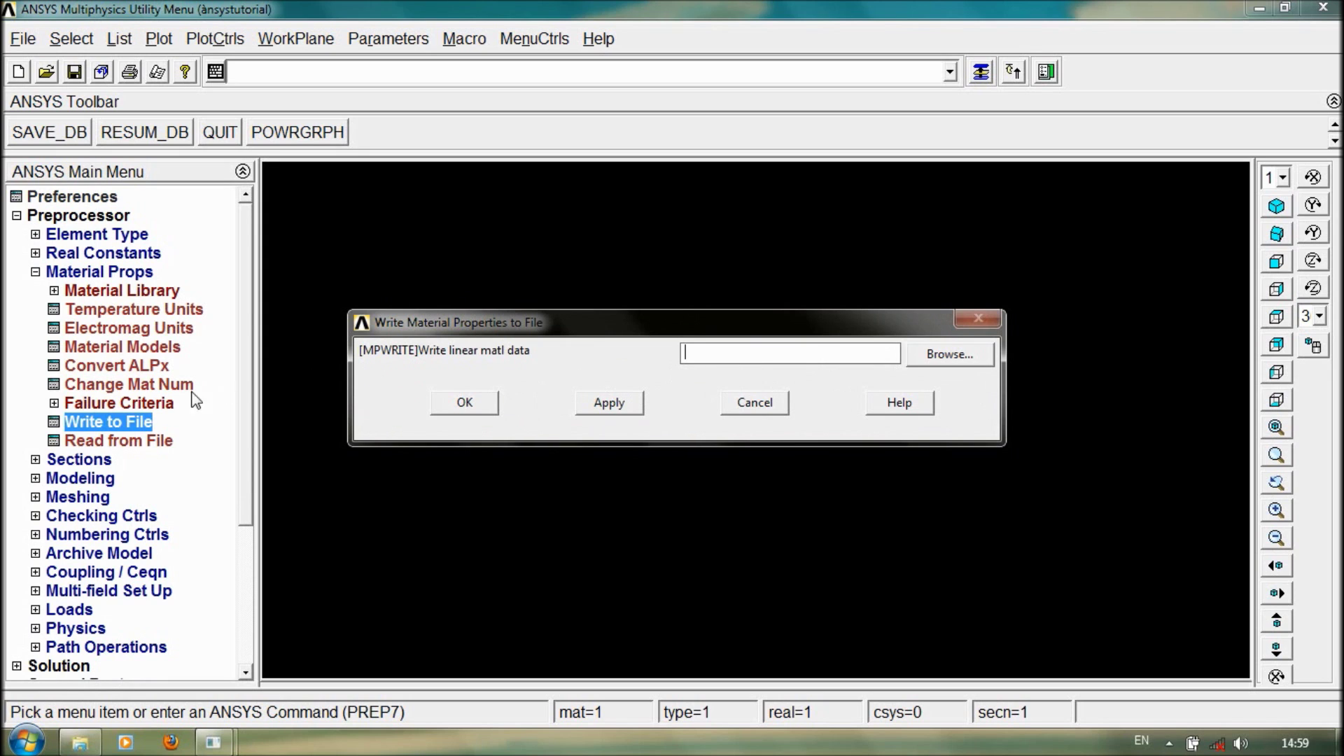
{"action": "left_click", "coordinate": [773, 401]}
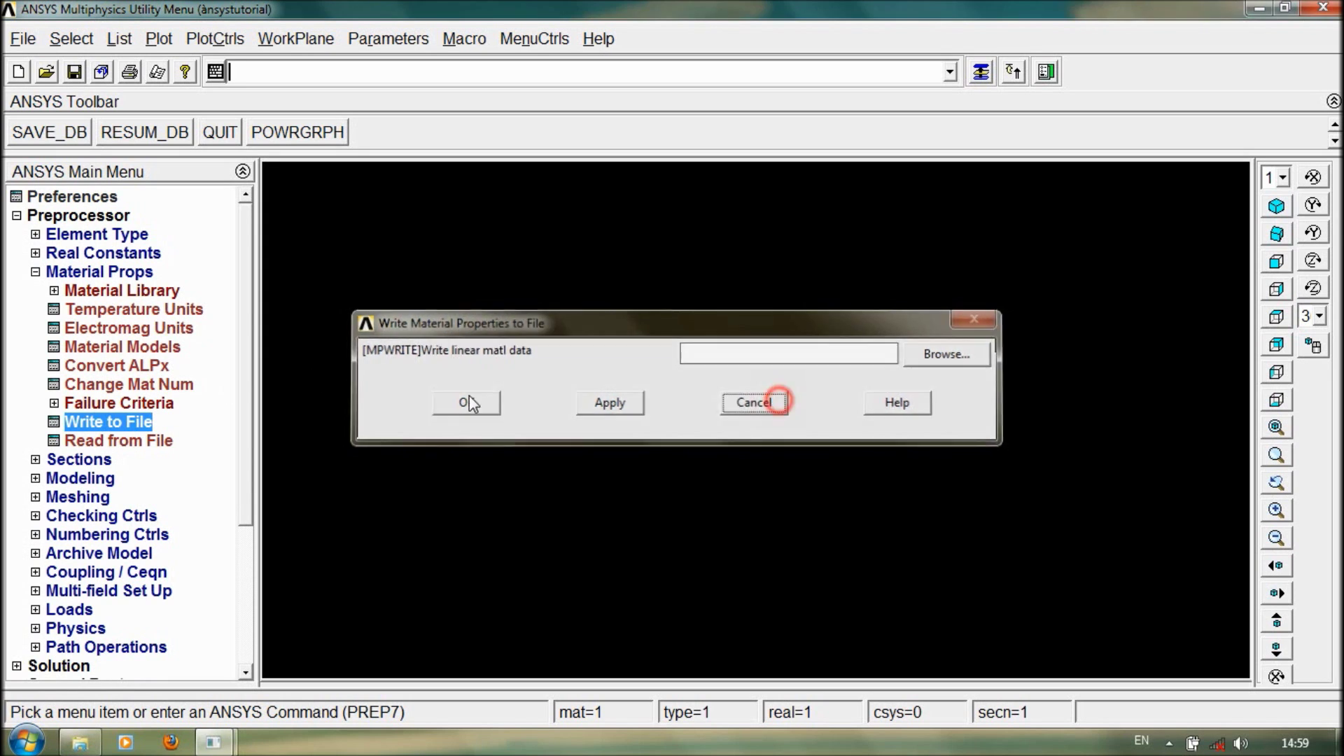
{"action": "left_click", "coordinate": [154, 441]}
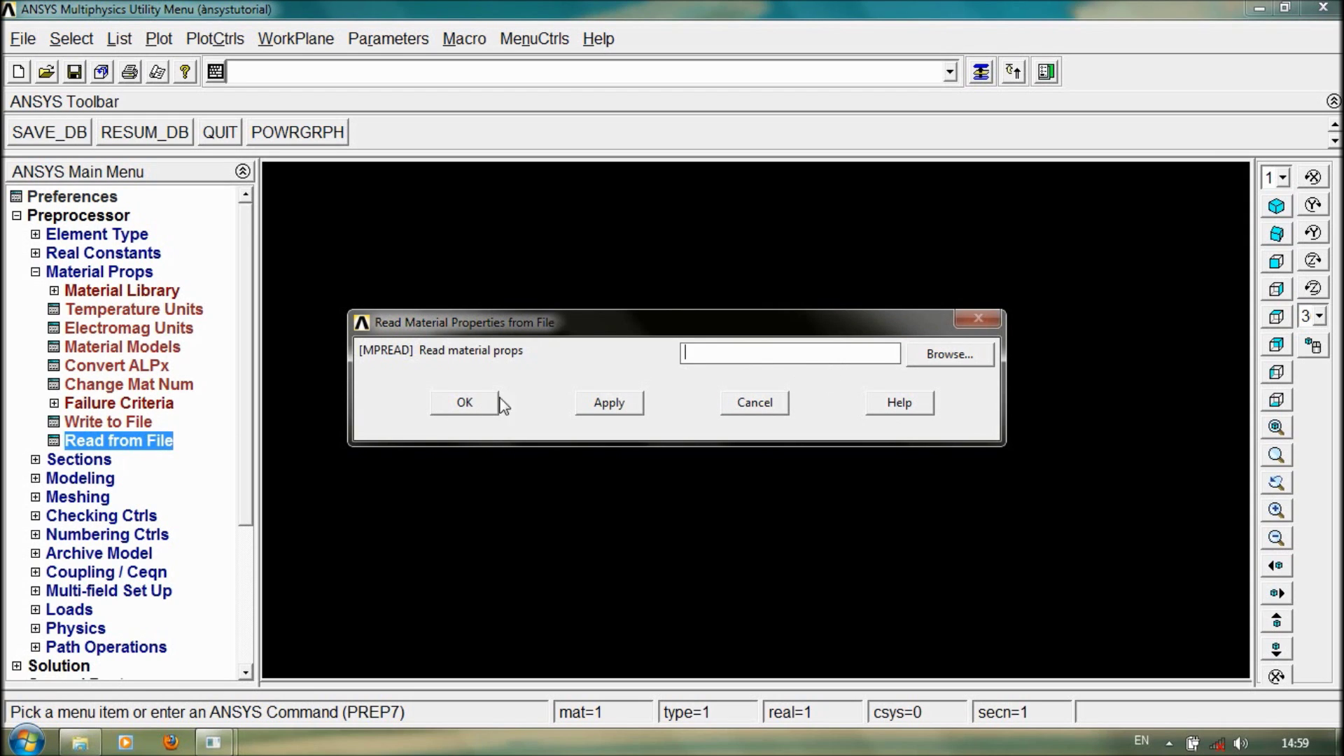
{"action": "left_click", "coordinate": [749, 416]}
{"action": "left_click", "coordinate": [758, 401]}
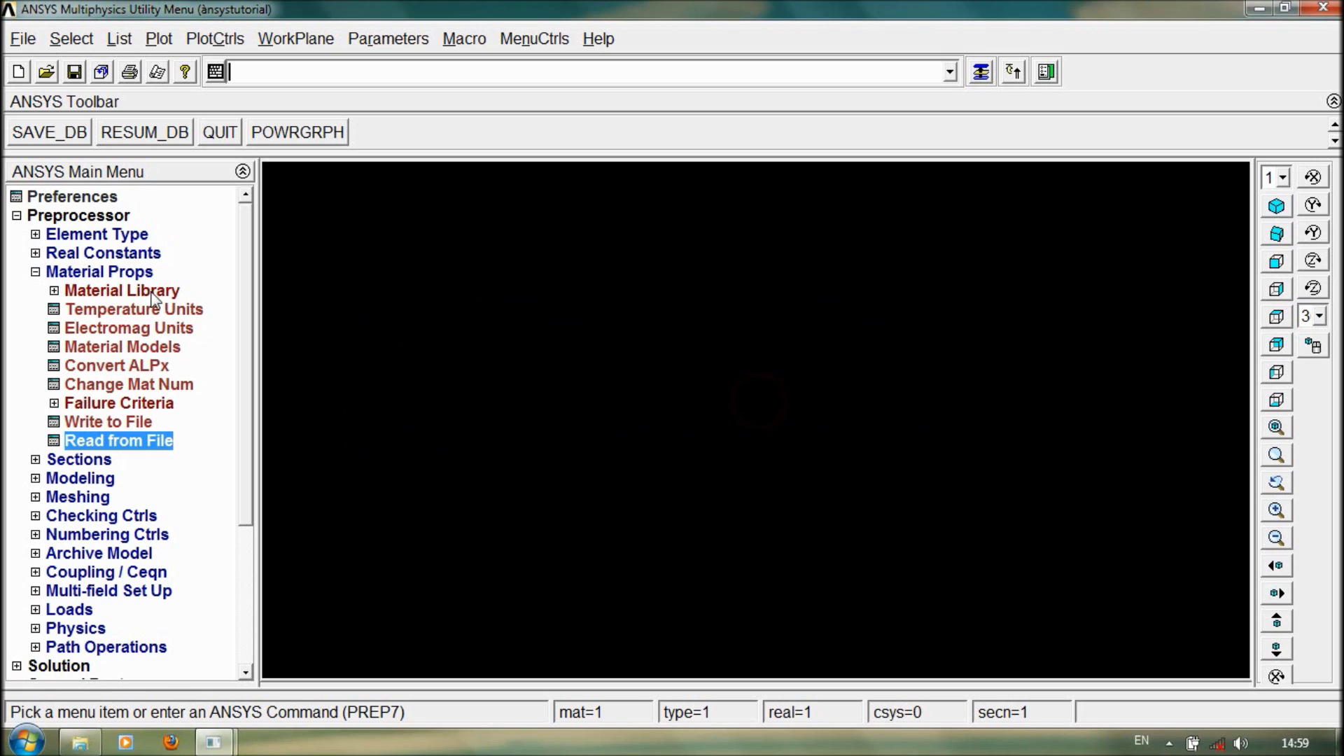
- Review the material model definitions once more and collapse the Material Props options
{"action": "left_click", "coordinate": [36, 273]}
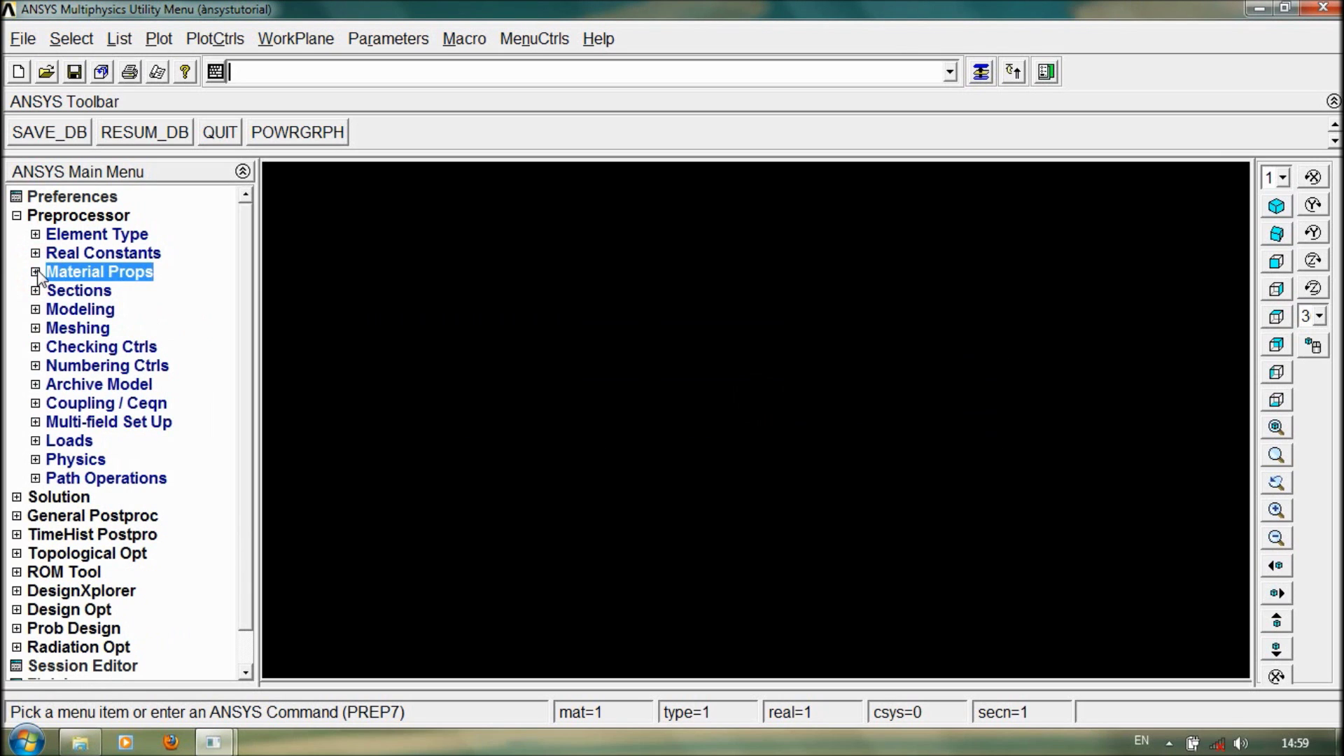
{"action": "left_click", "coordinate": [36, 273]}
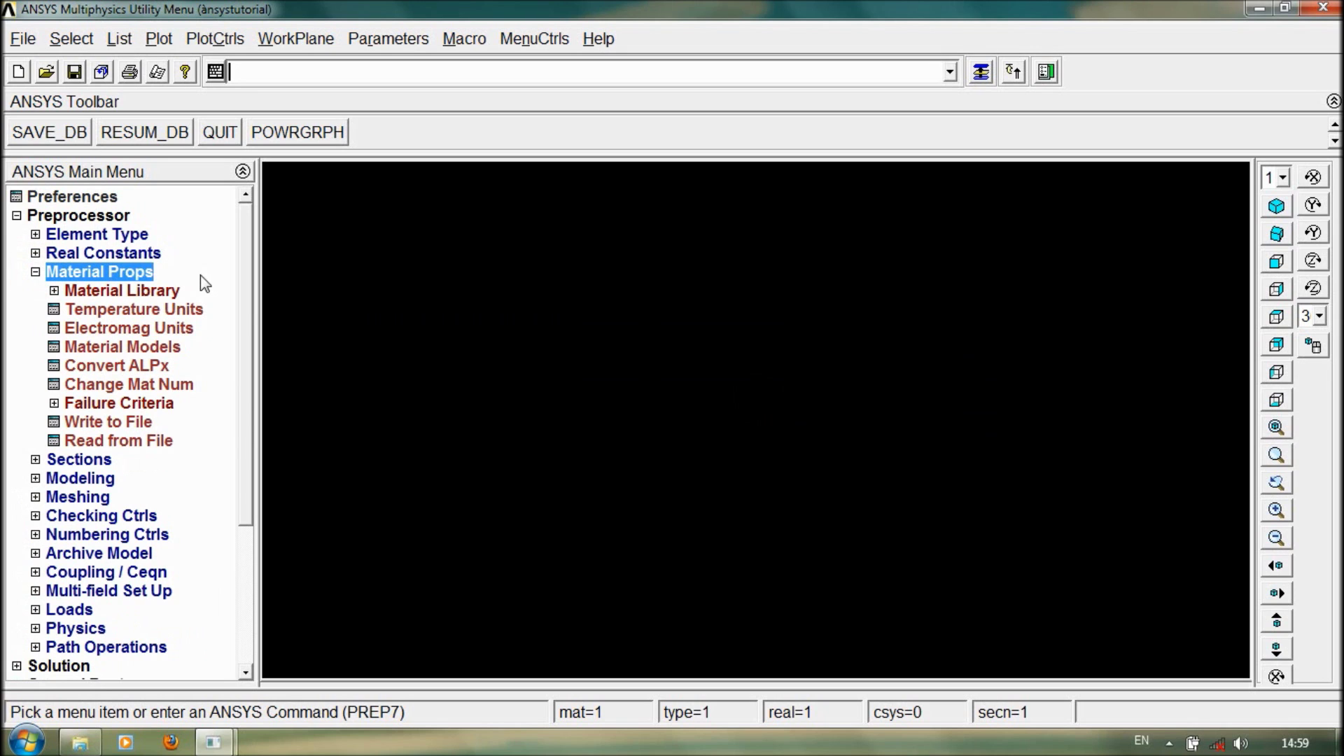
{"action": "double_click", "coordinate": [91, 347]}
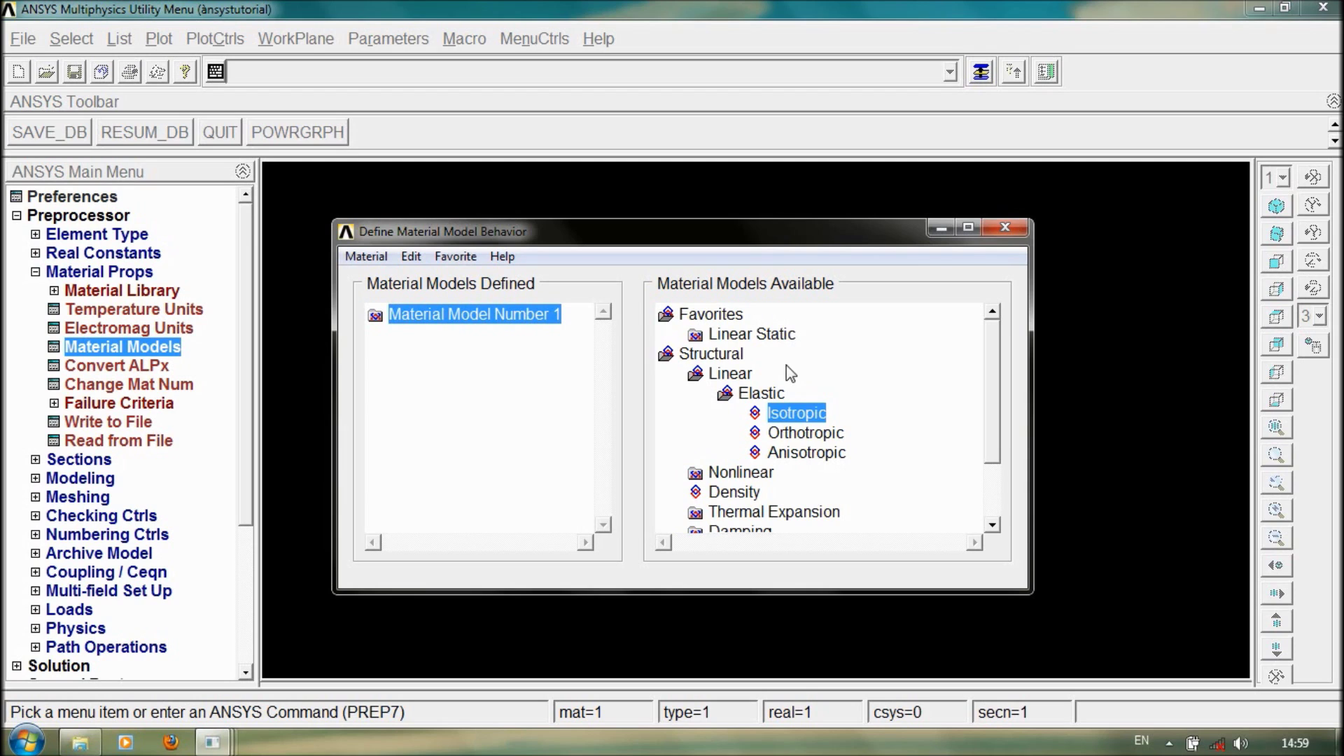
{"action": "left_click", "coordinate": [1020, 232]}
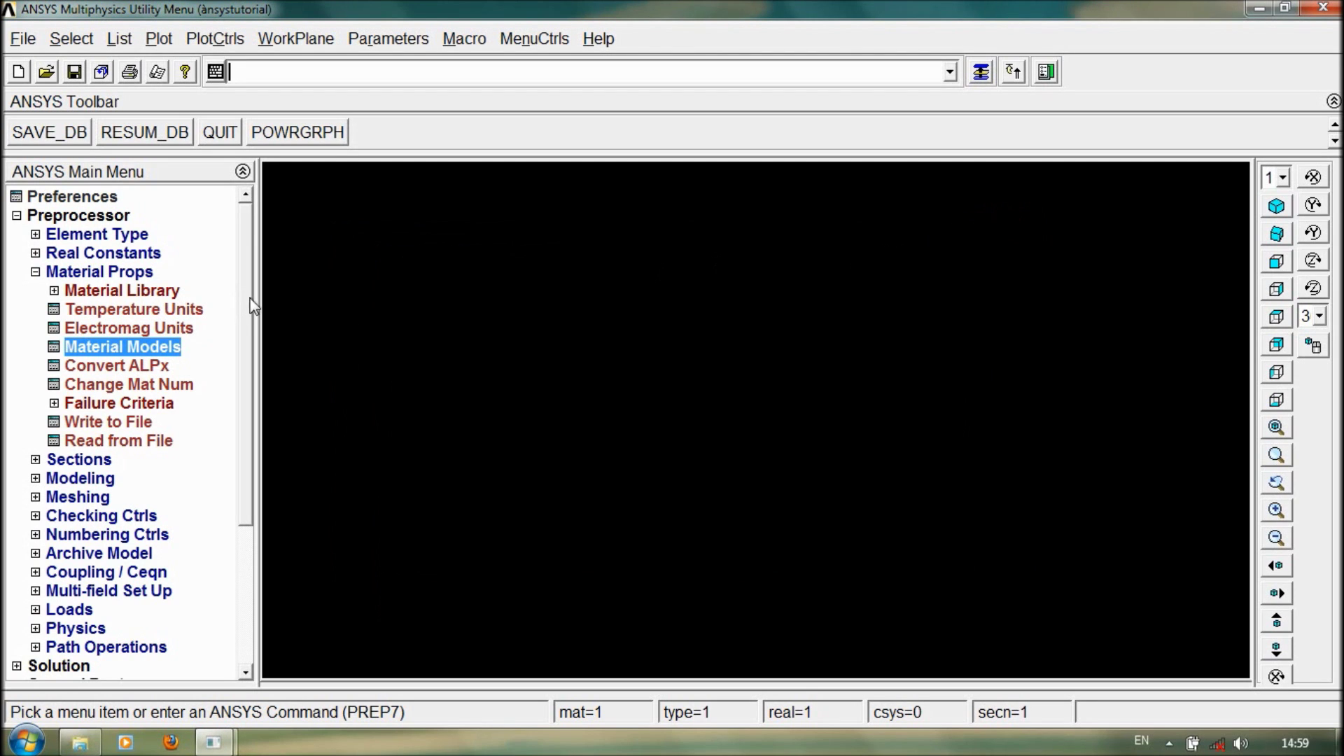
{"action": "left_click", "coordinate": [35, 273]}
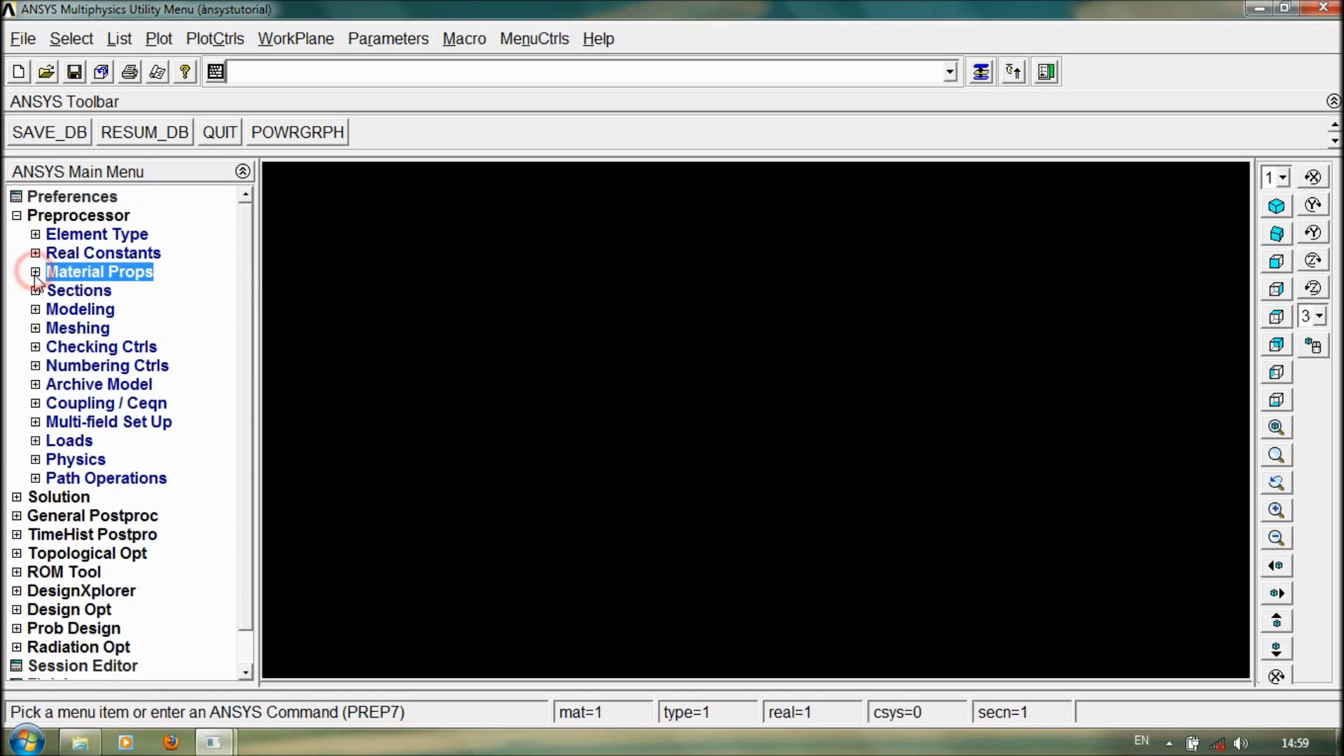